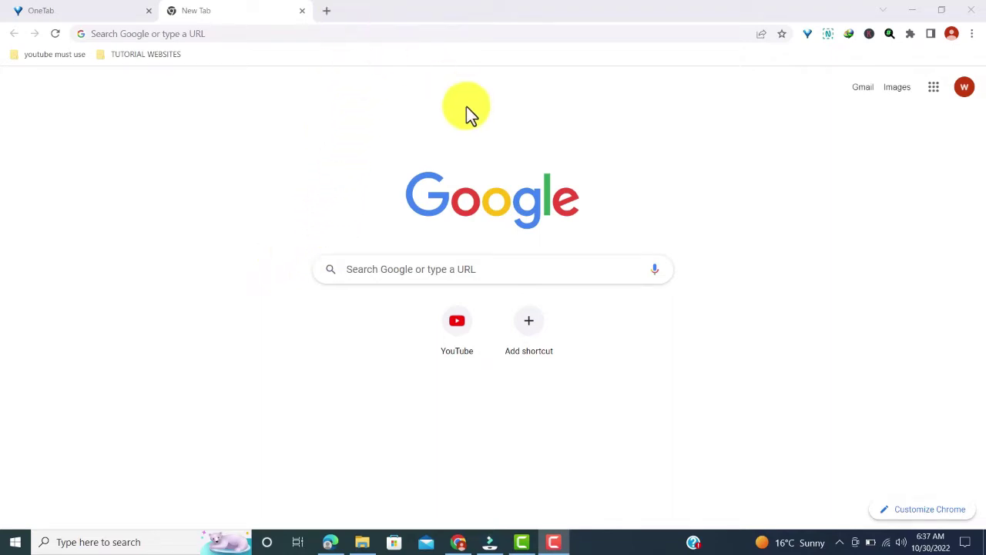
- Search Google for 'awardspace'
left_click(369, 268)
type("aw")
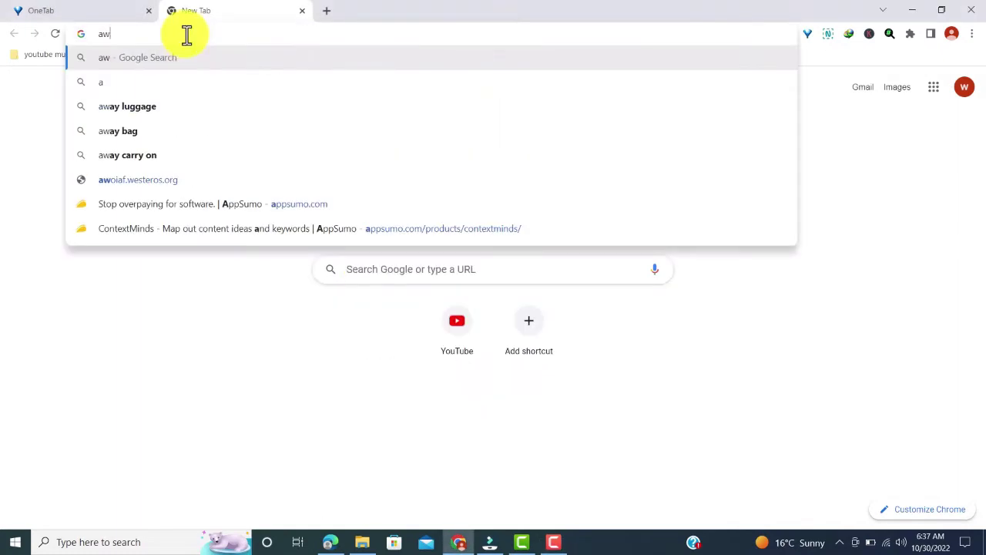
type("ardspace")
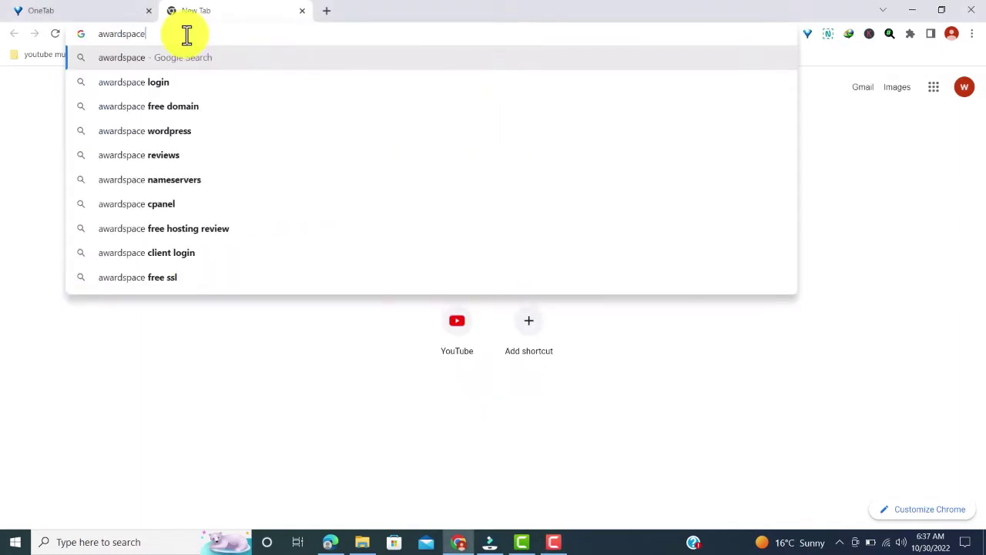
left_click(146, 58)
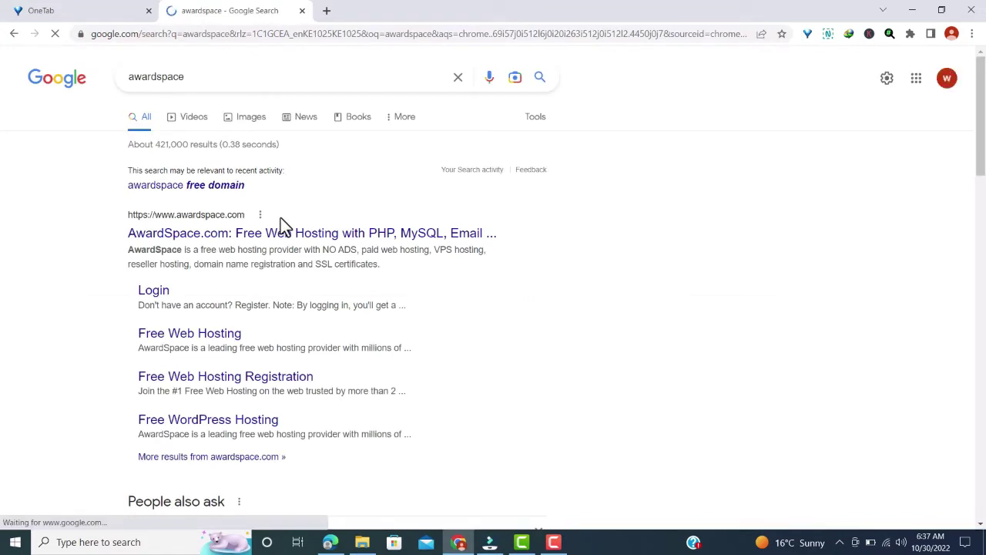
- Open awardspace.com from the results, start the free hosting sign-up, and scroll to the registration form
left_click(219, 236)
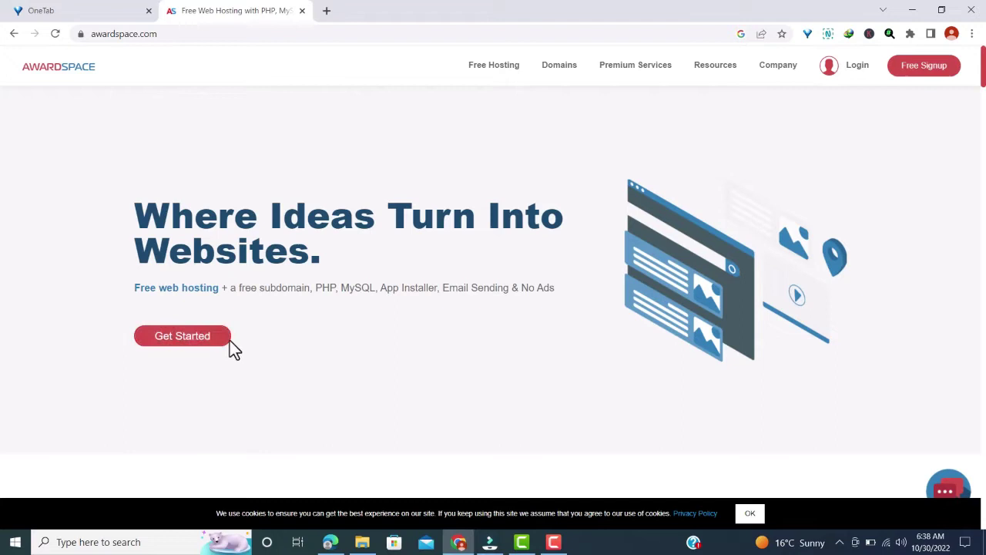
left_click(169, 347)
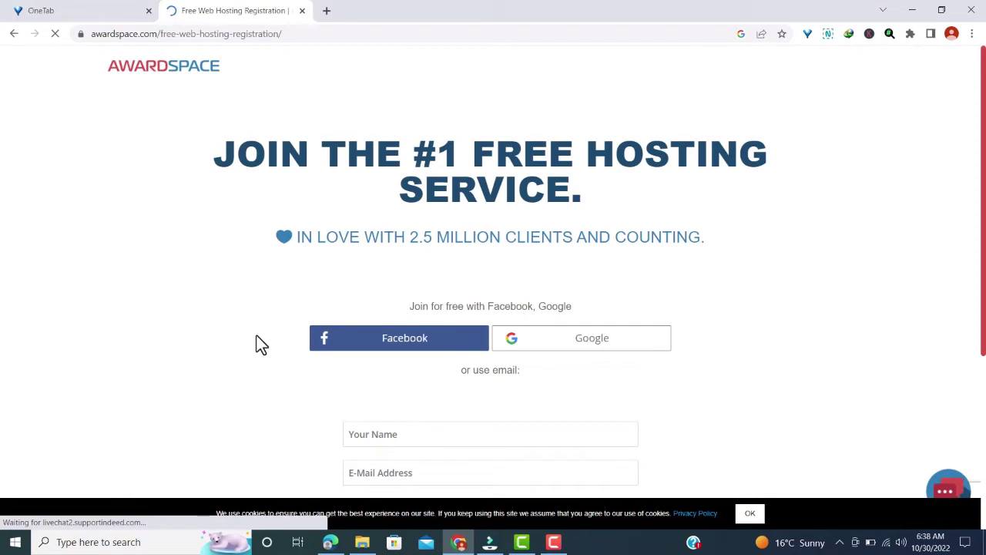
scroll(454, 285, "down", 1)
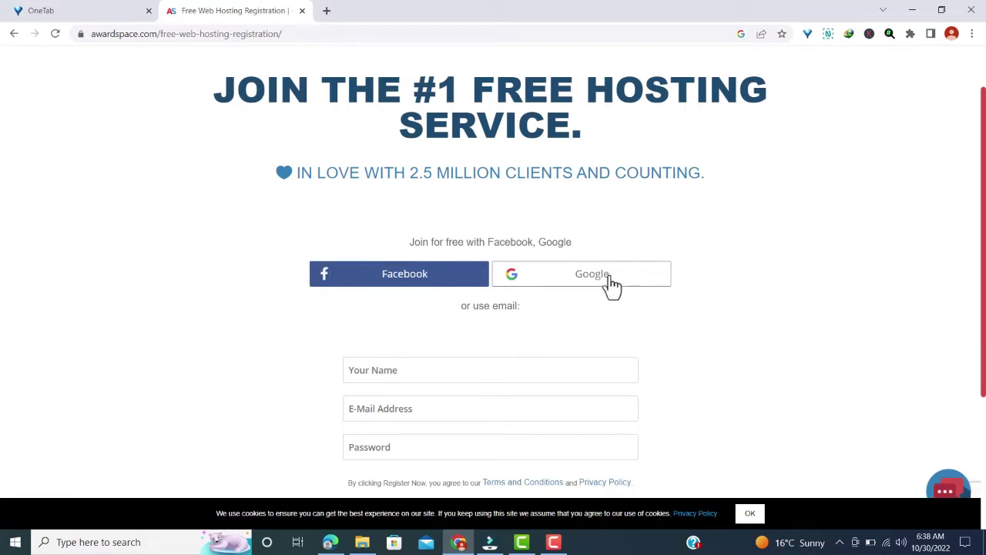
scroll(539, 295, "down", 1)
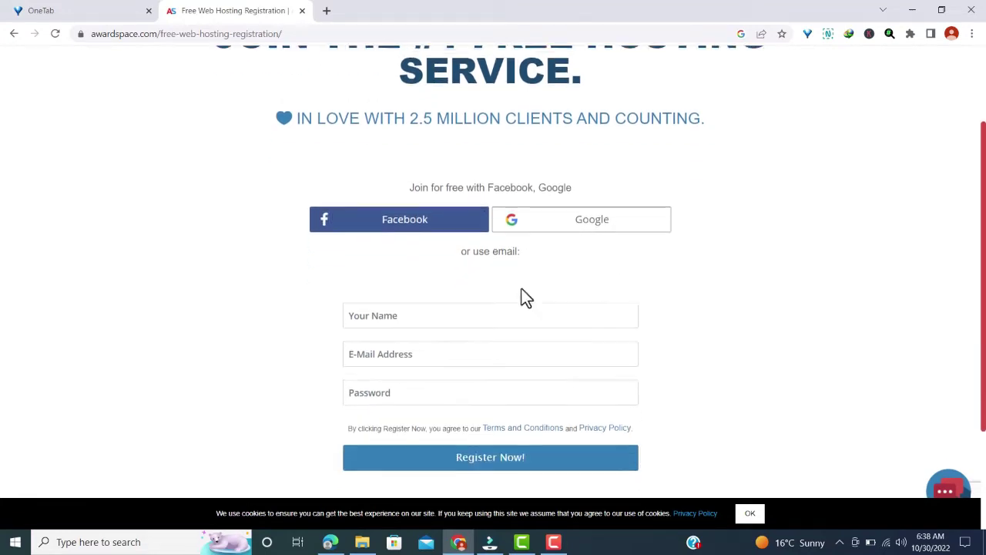
- Enter the user's full name, the saved e-mail address and a password in the sign-up form
left_click(379, 307)
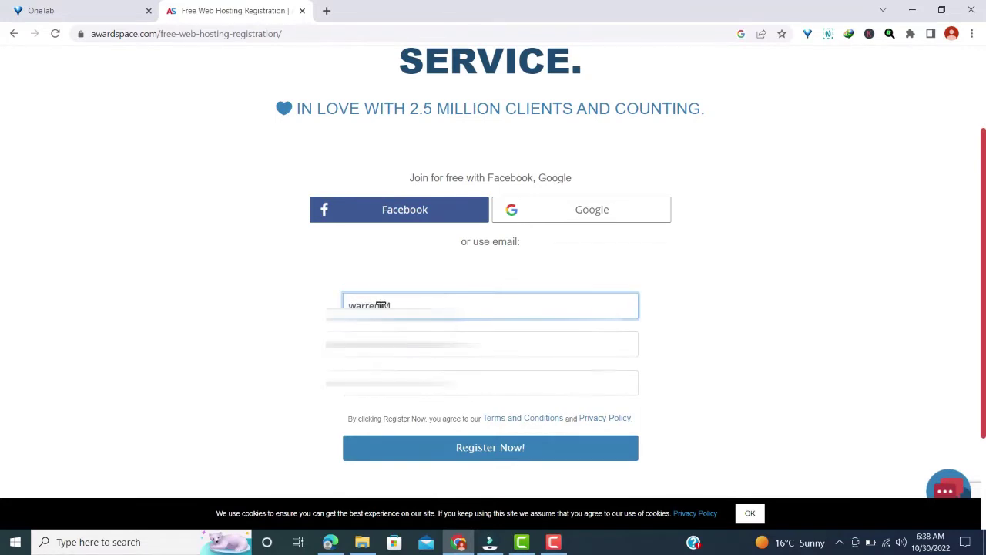
left_click(416, 344)
left_click(447, 402)
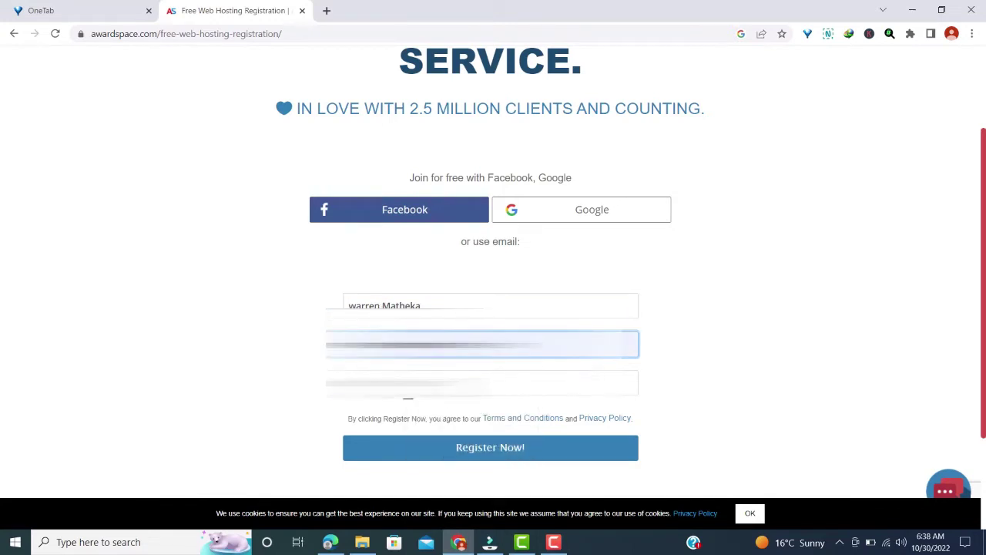
key("Tab")
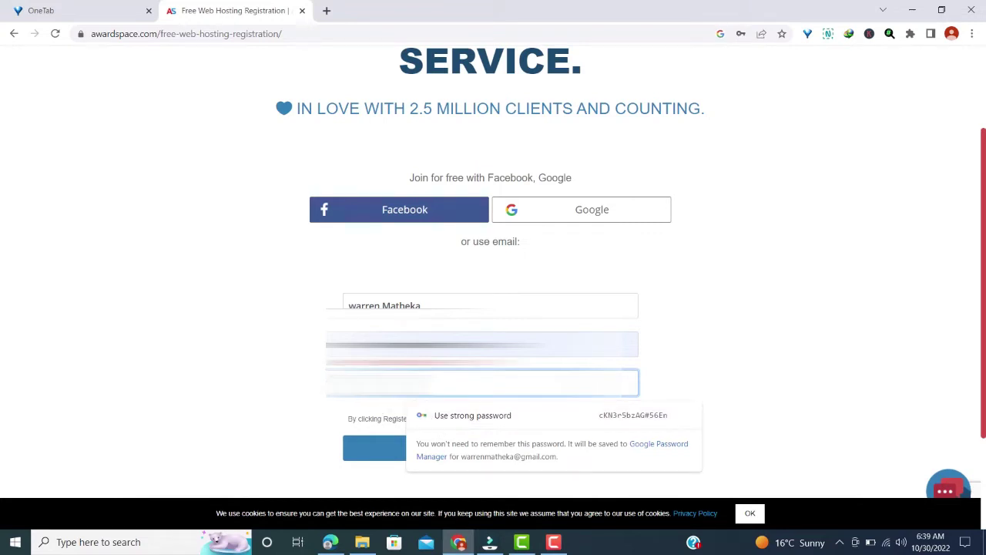
key("Escape")
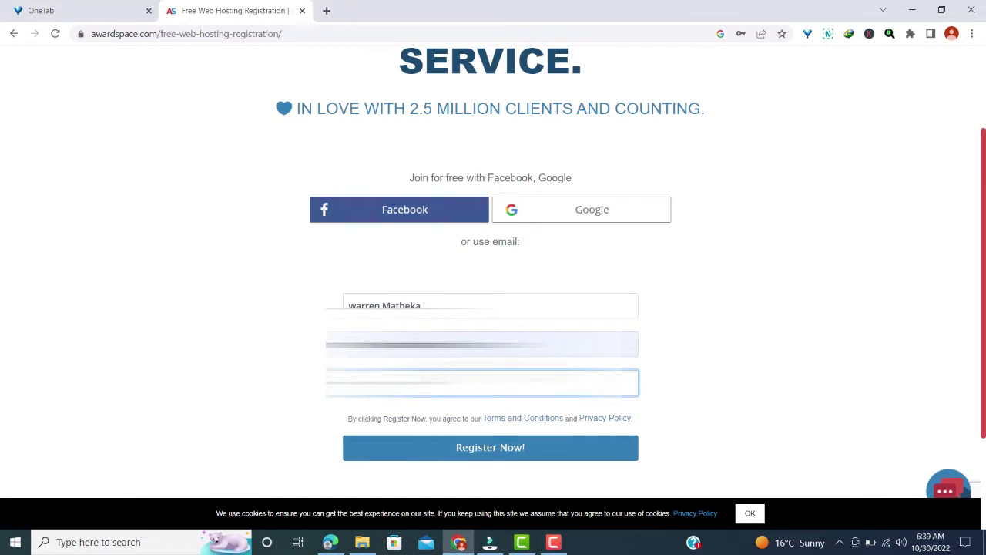
- Open the Terms and Conditions and the Privacy Policy each in a new tab
right_click(518, 418)
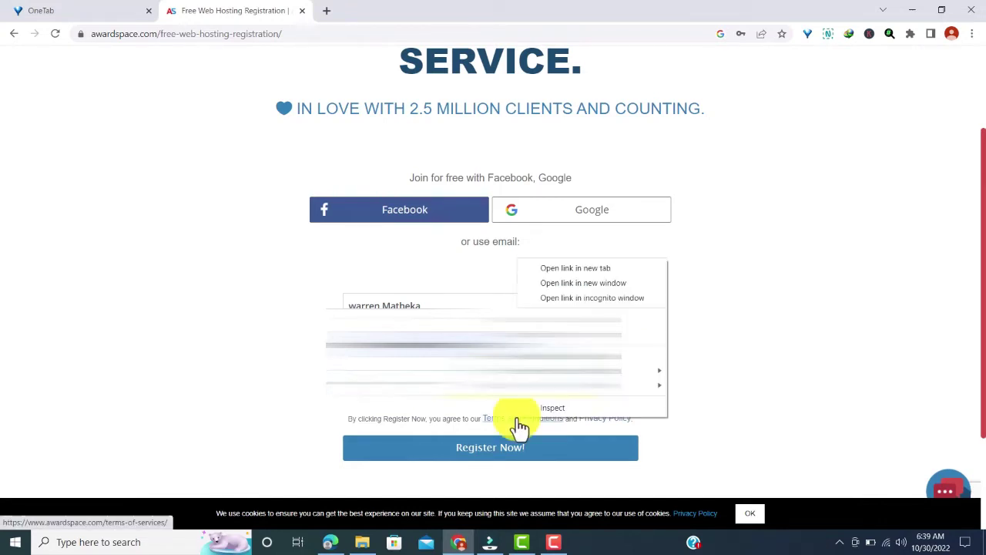
left_click(557, 270)
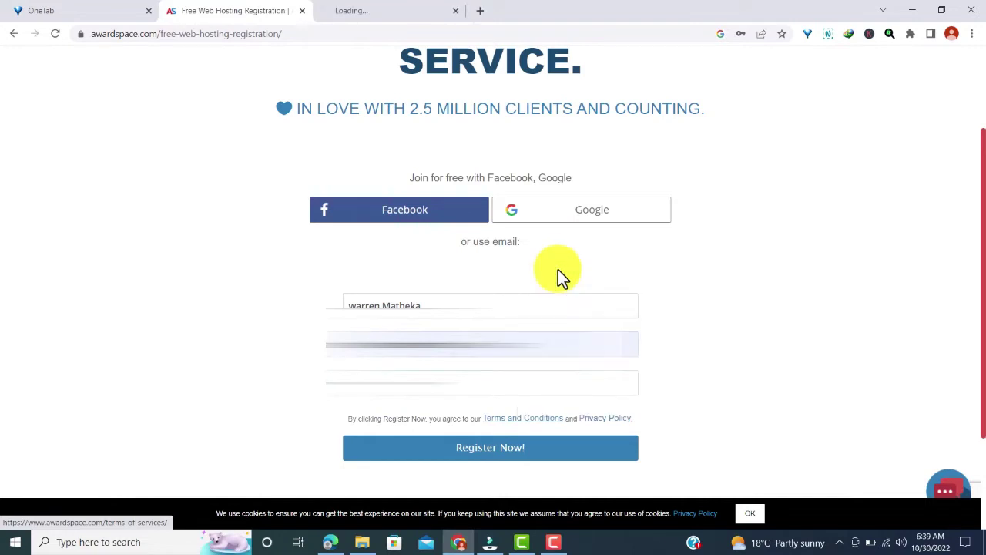
right_click(597, 423)
left_click(653, 271)
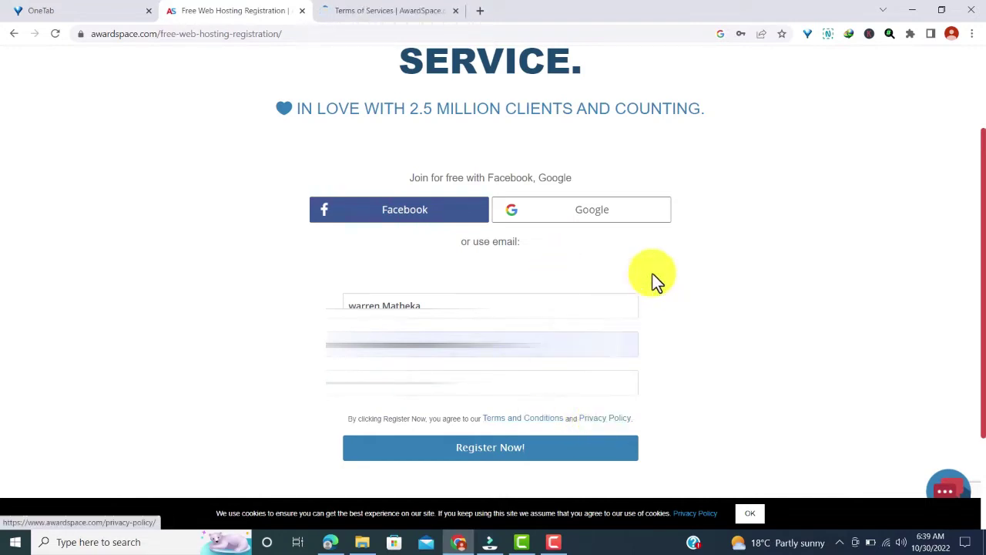
- Read through the Terms of Services page, then open Gmail in a new tab
left_click(370, 11)
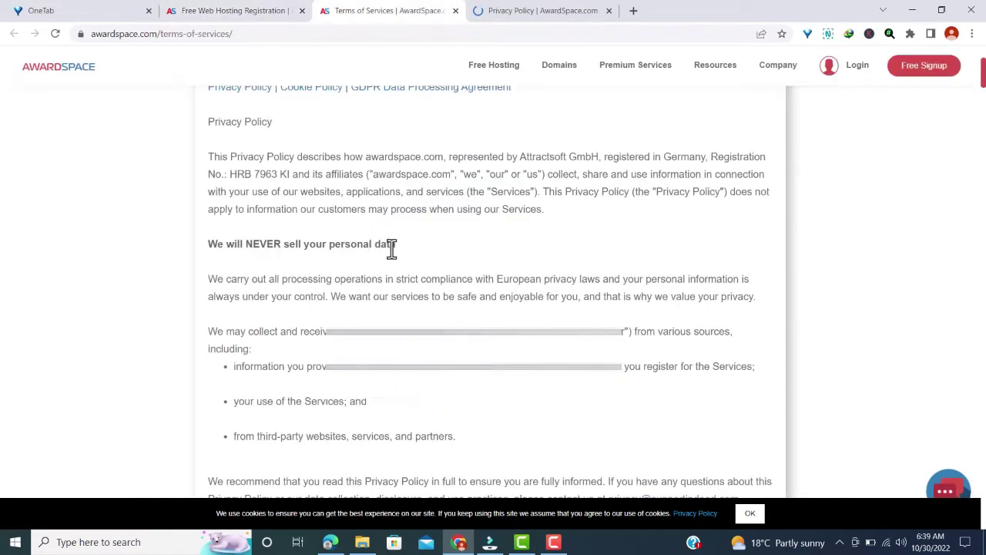
scroll(391, 248, "down", 3)
scroll(391, 249, "down", 2)
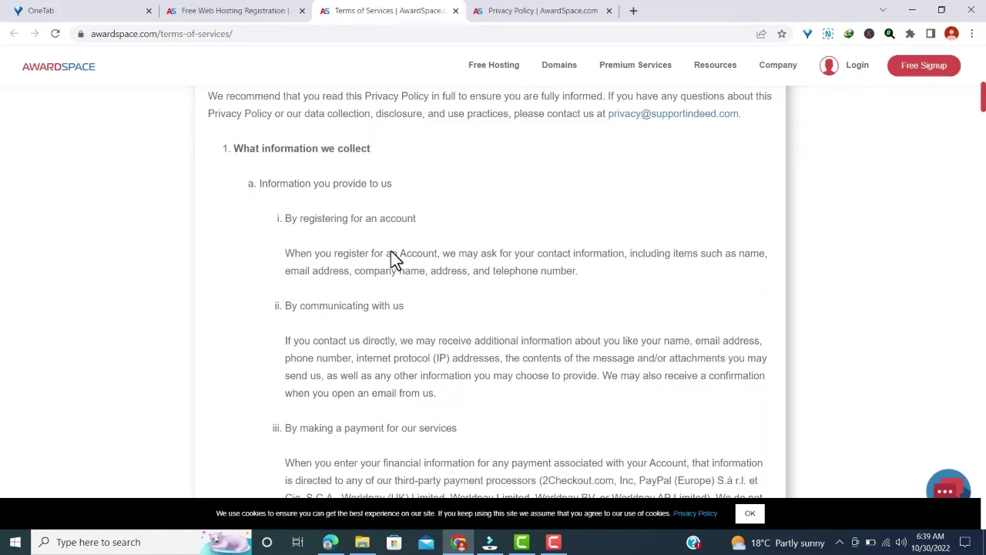
scroll(440, 224, "down", 3)
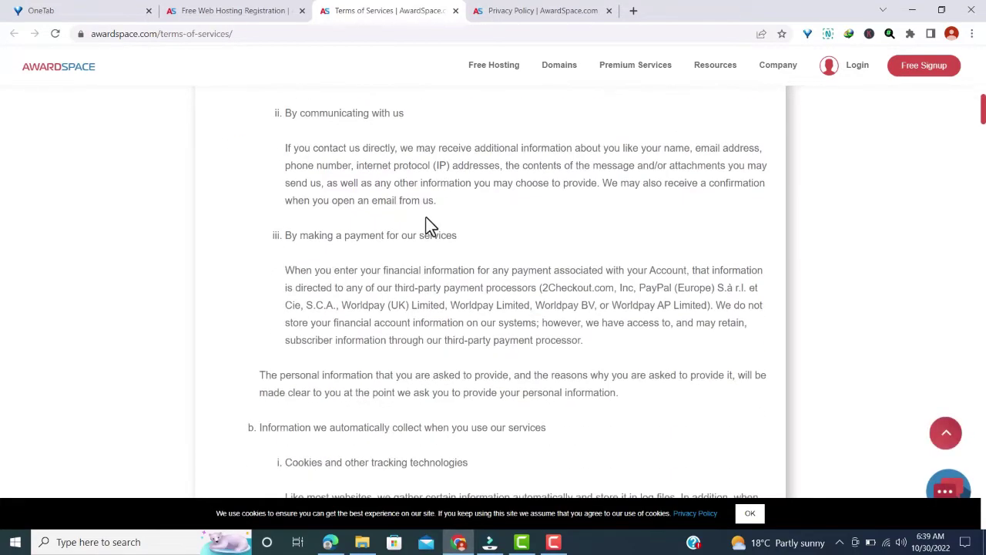
scroll(429, 223, "down", 15)
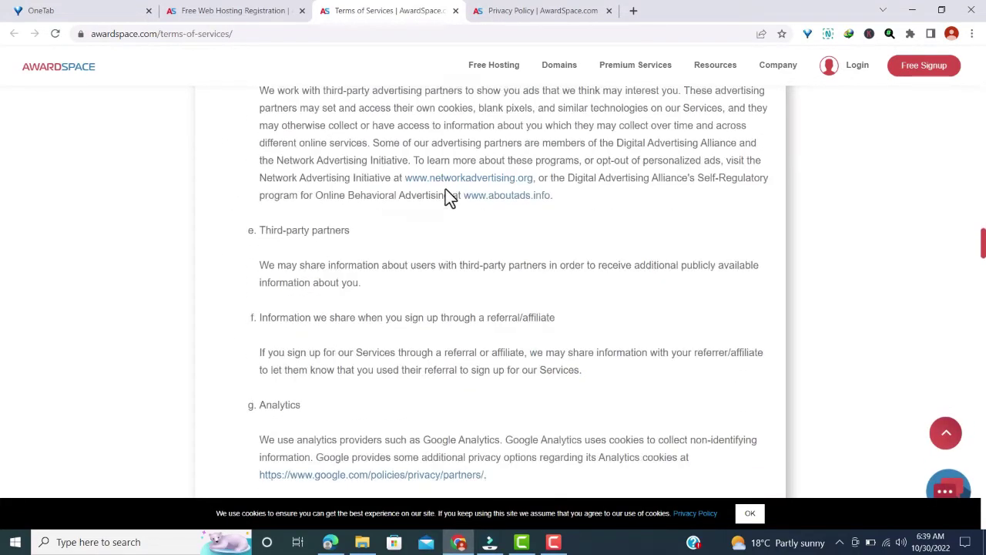
scroll(445, 192, "down", 2)
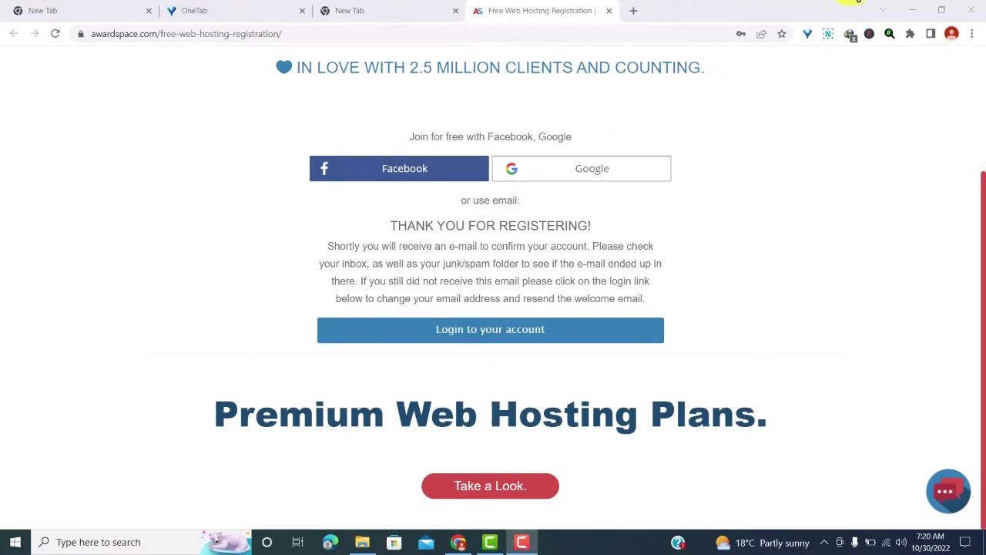
left_click(633, 11)
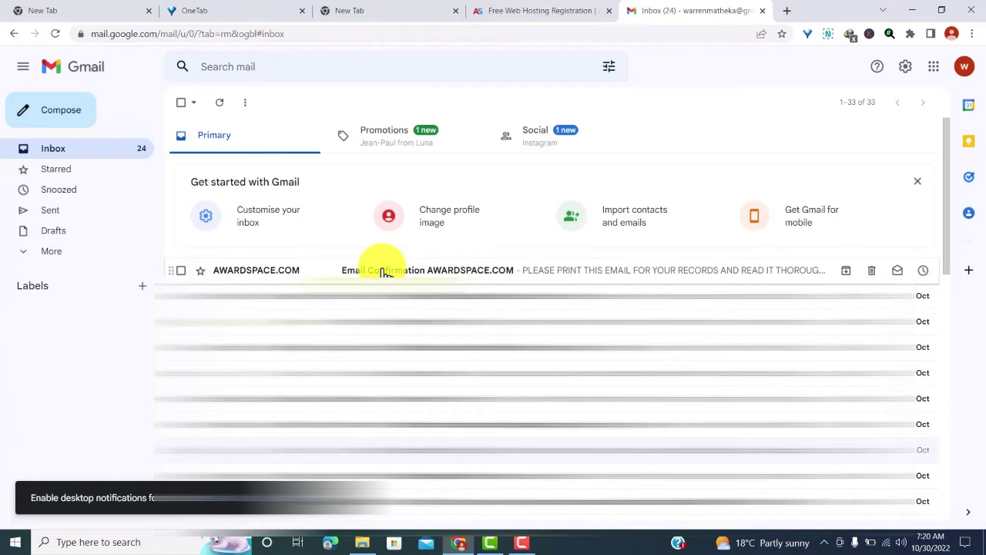
- Open the 'Email Confirmation AWARDSPACE.COM' message and follow its confirmation link
left_click(330, 271)
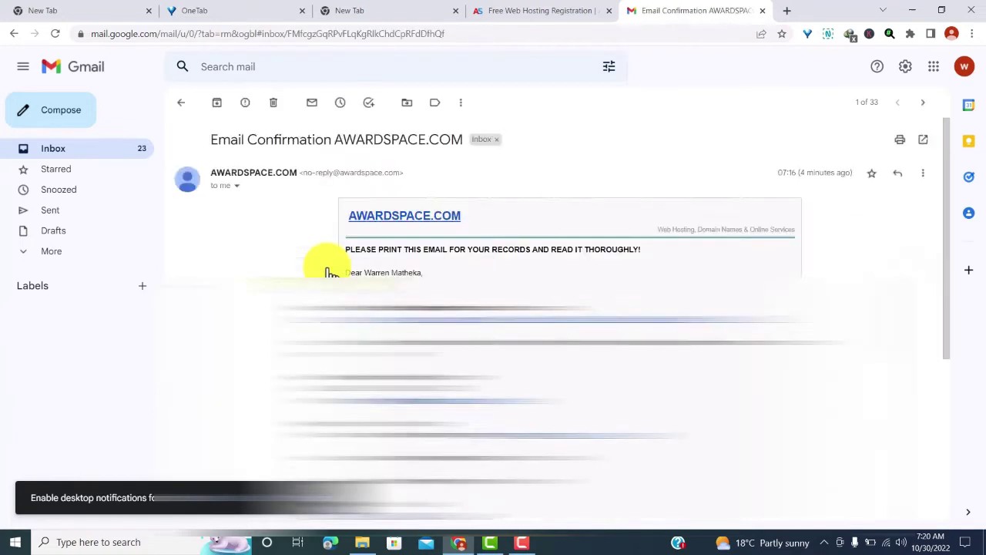
scroll(470, 255, "down", 3)
left_click(470, 256)
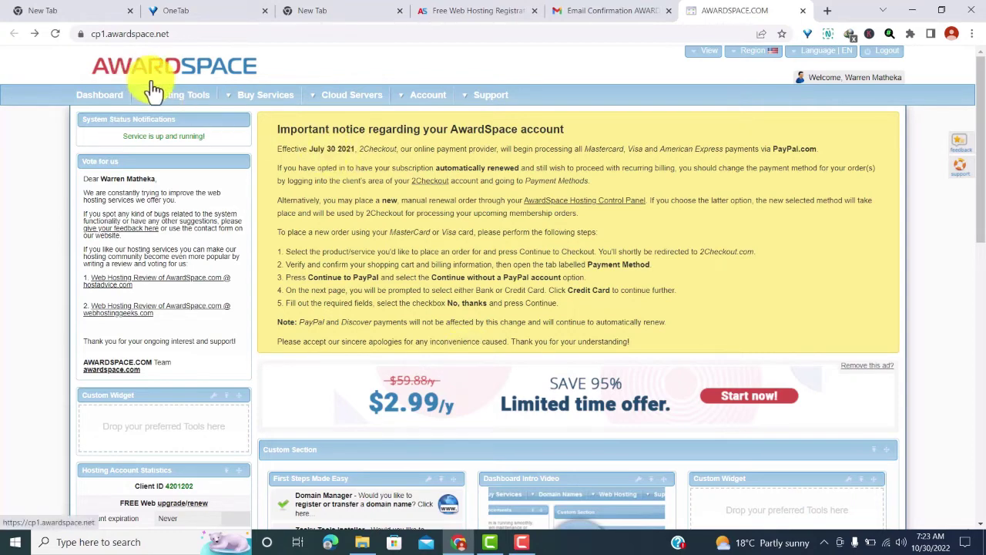
- Go to Domain Manager from the Hosting Tools menu
left_click(175, 99)
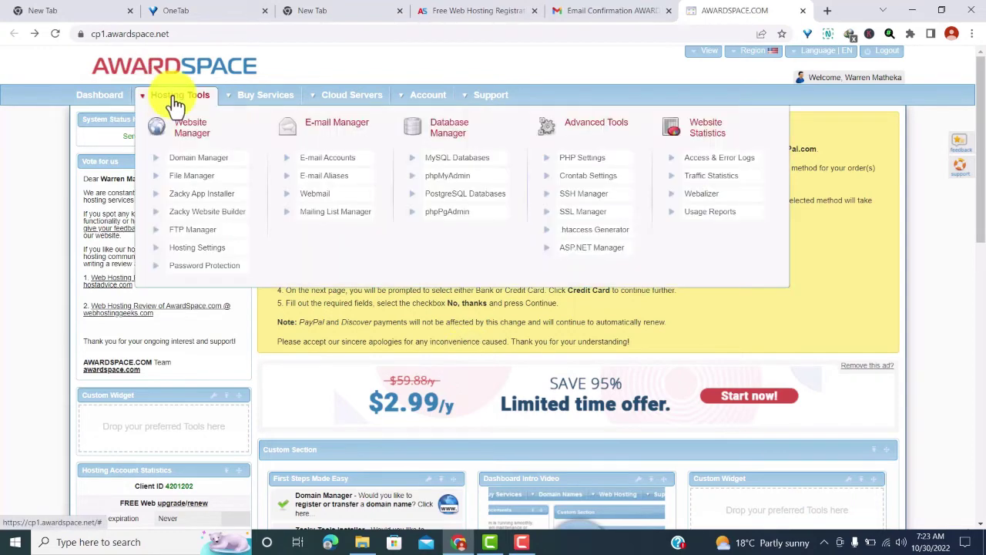
left_click(196, 158)
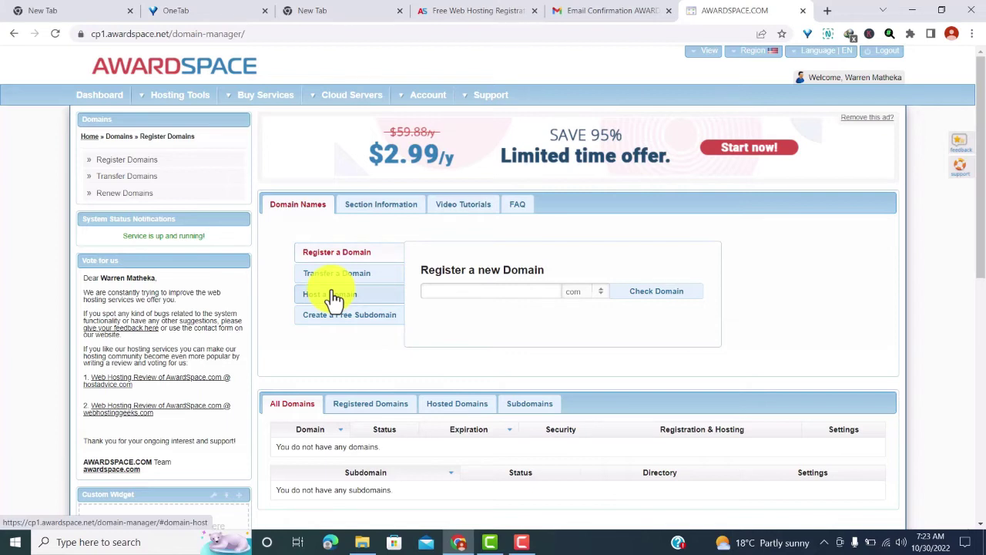
- Create the free subdomain 'enmtutorials' on atwebpages.com and check its status reports working properly
left_click(379, 316)
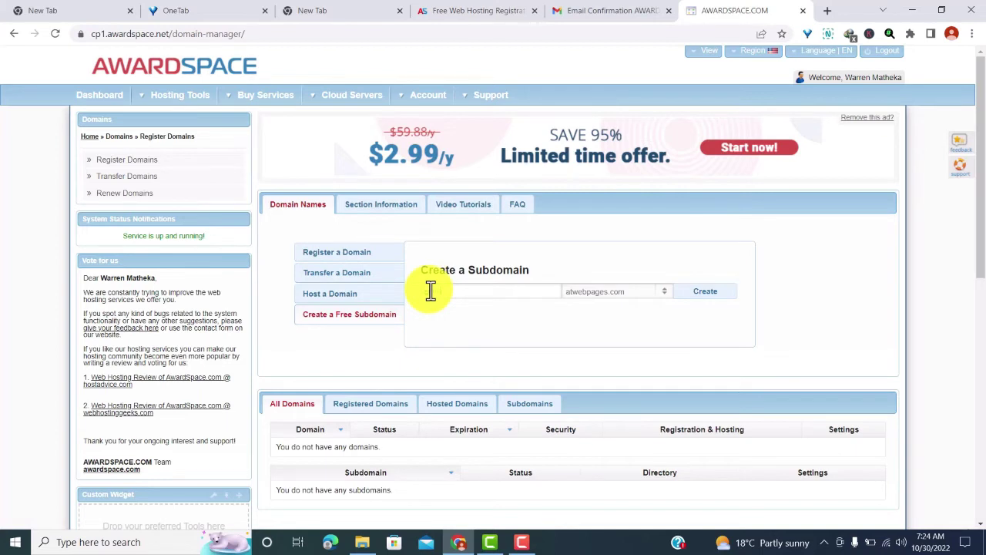
left_click(431, 291)
type("enmtutorials")
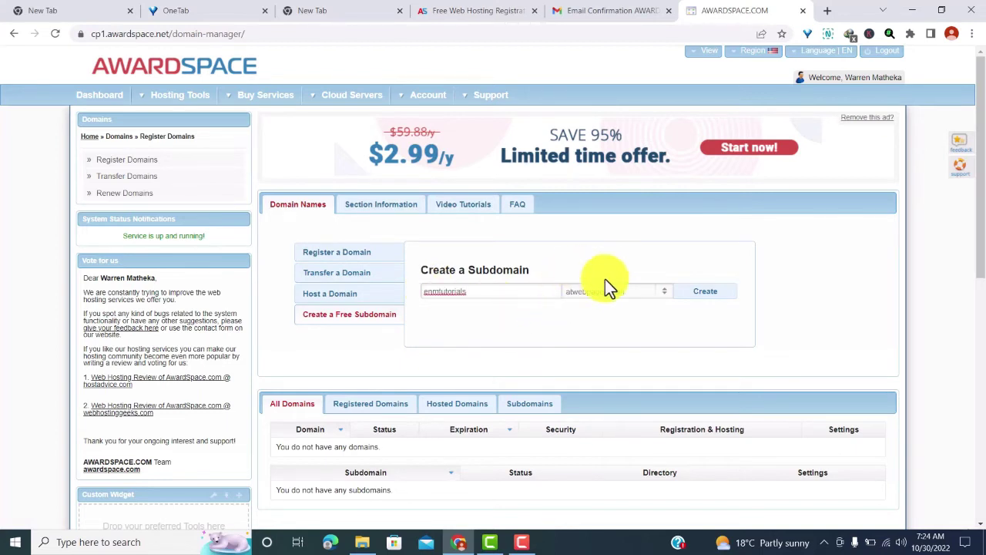
left_click(647, 292)
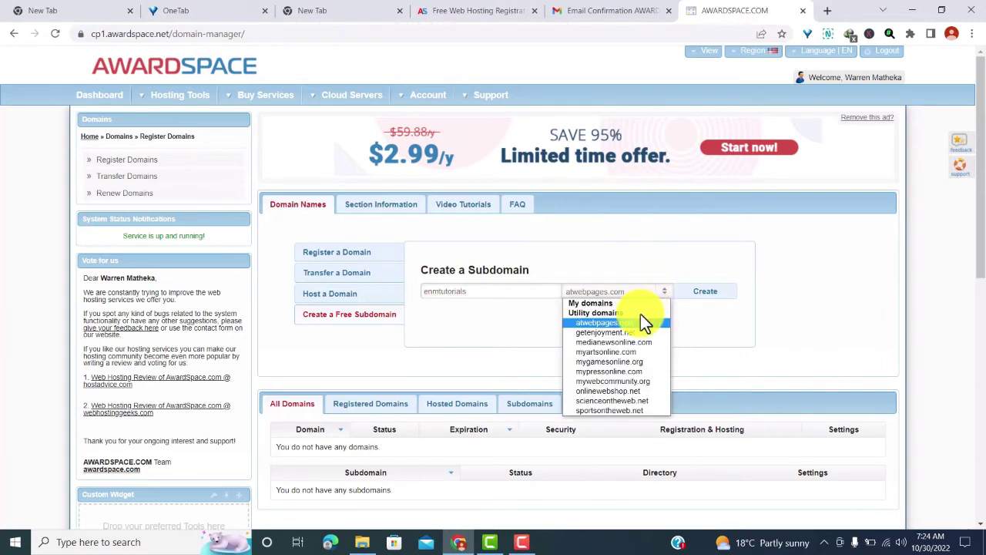
left_click(637, 322)
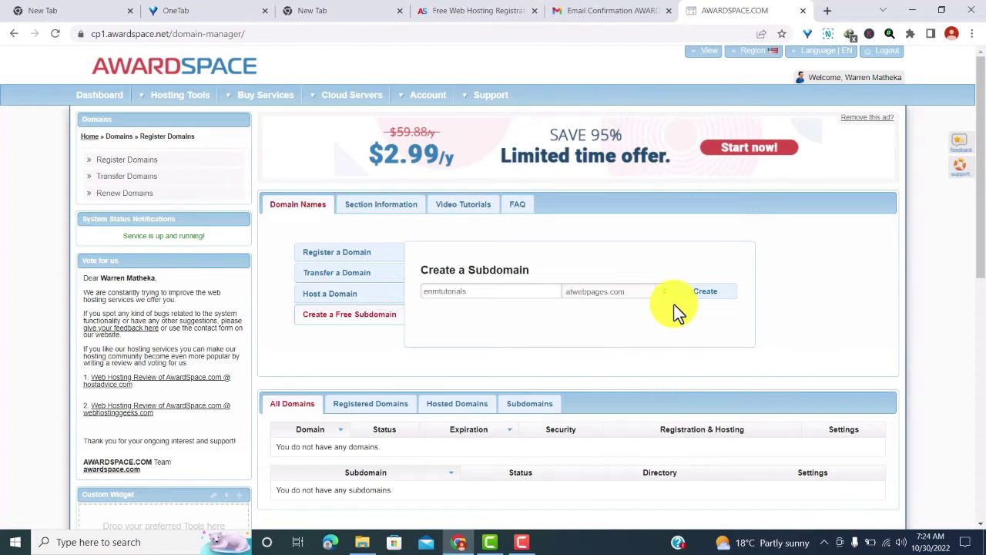
left_click(701, 299)
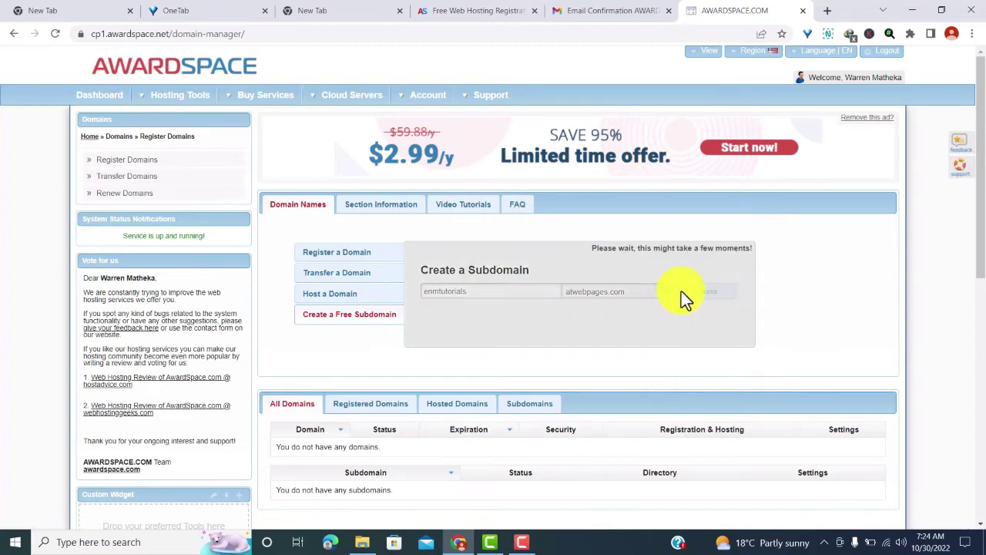
scroll(458, 233, "up", 3)
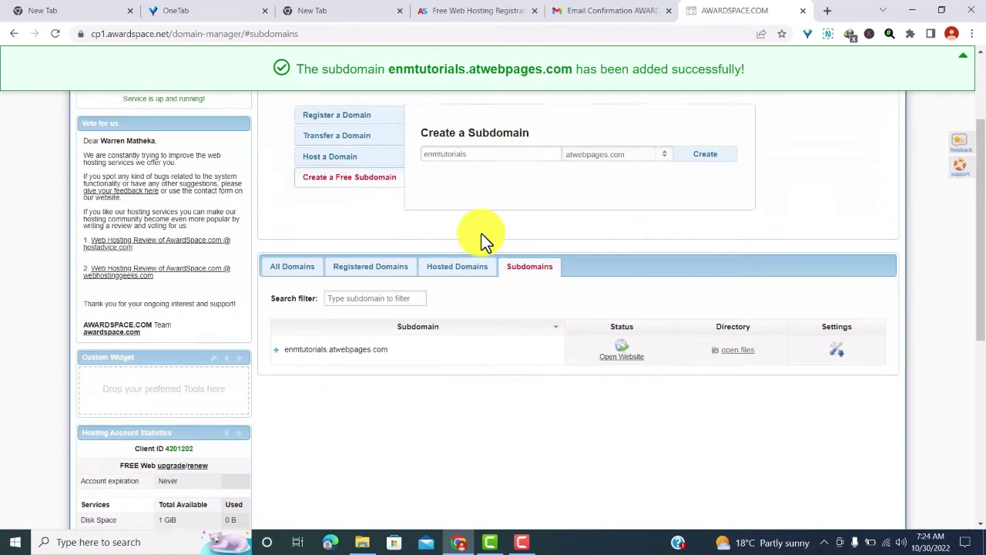
left_click(617, 369)
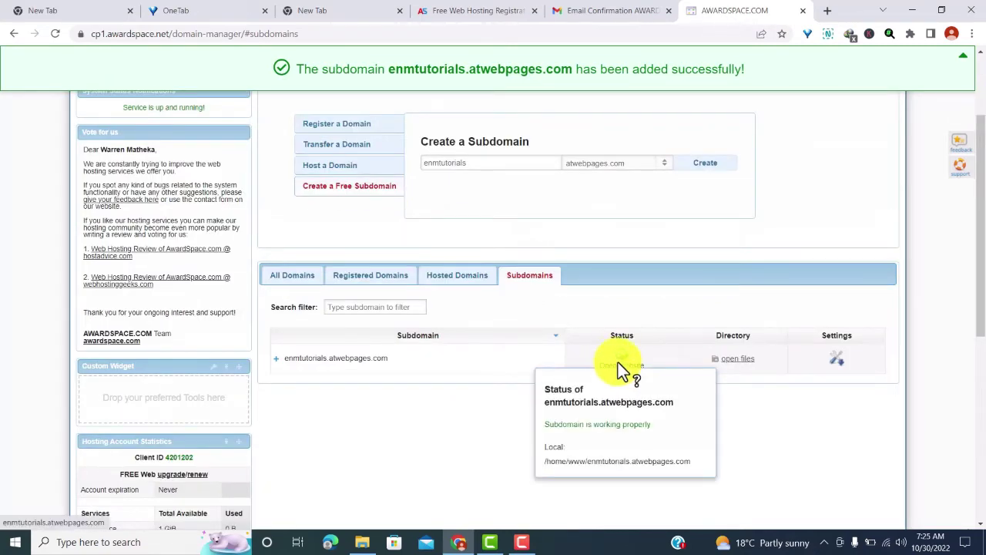
- View enmtutorials.atwebpages.com's default welcome page in a new tab, then return to the Domain Manager
right_click(610, 369)
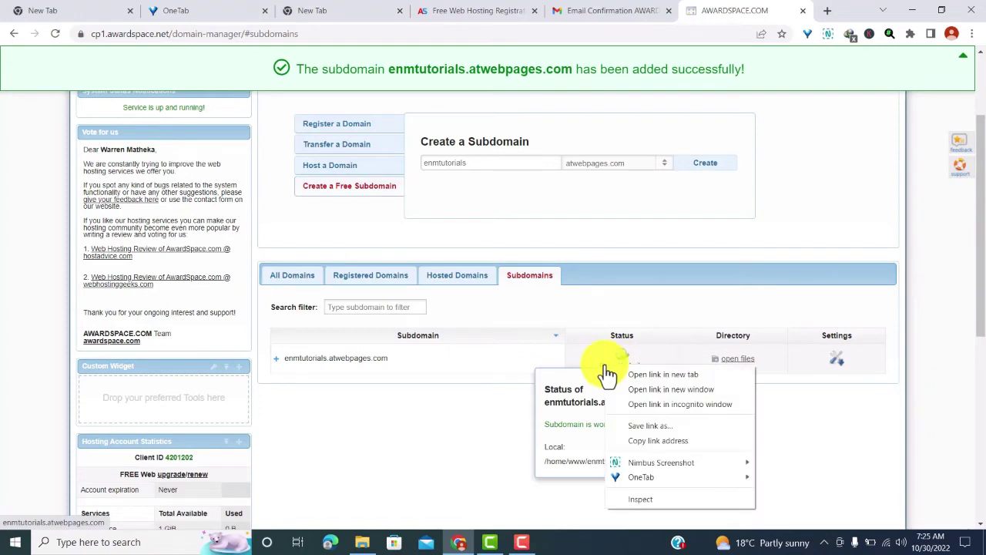
left_click(646, 376)
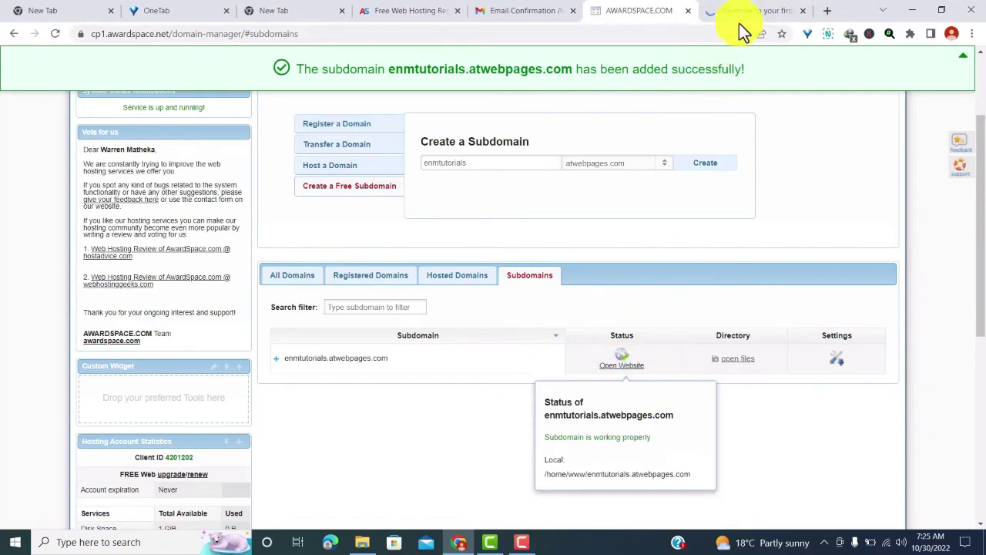
key("ctrl+Tab")
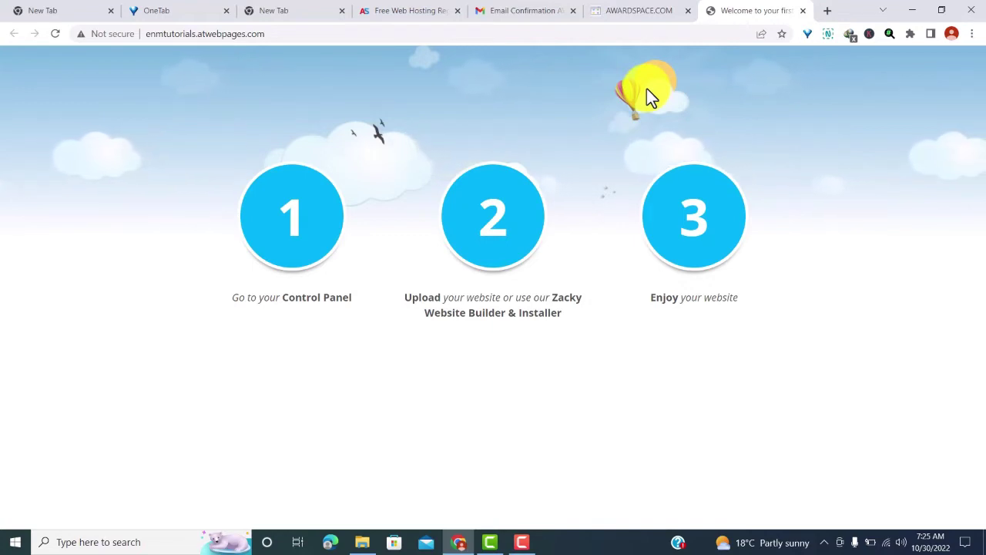
left_click(624, 12)
- Open the Zacky App Installer and browse the apps available to install
scroll(169, 138, "up", 2)
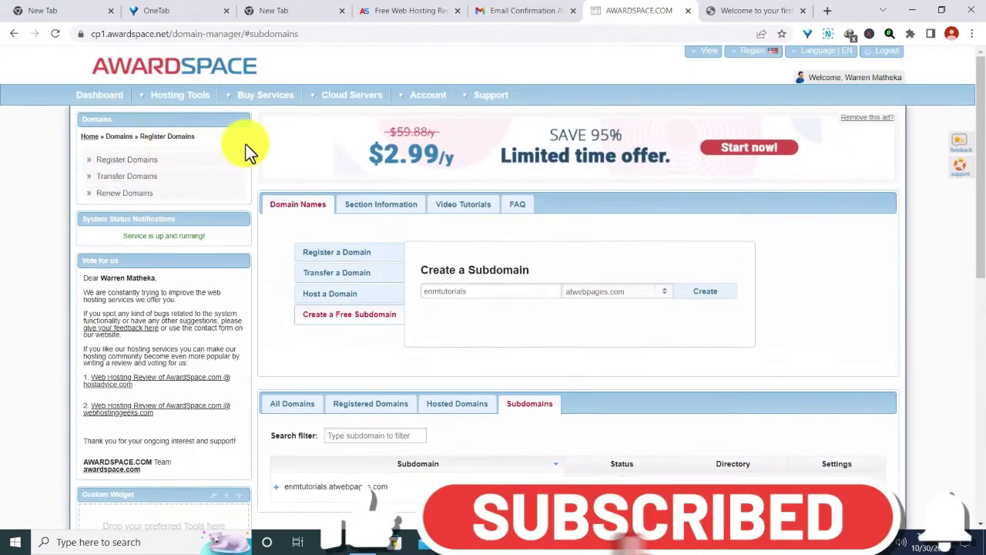
left_click(166, 99)
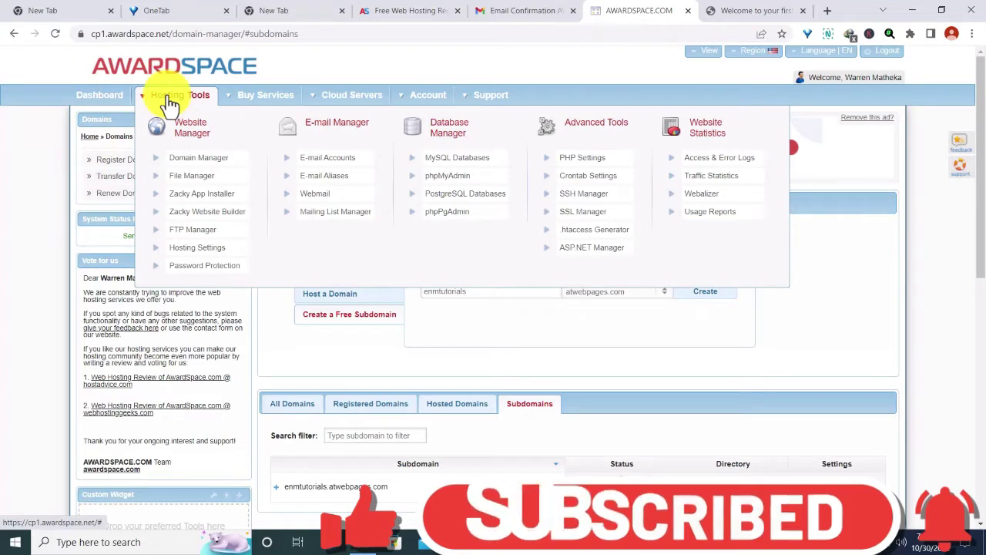
left_click(183, 203)
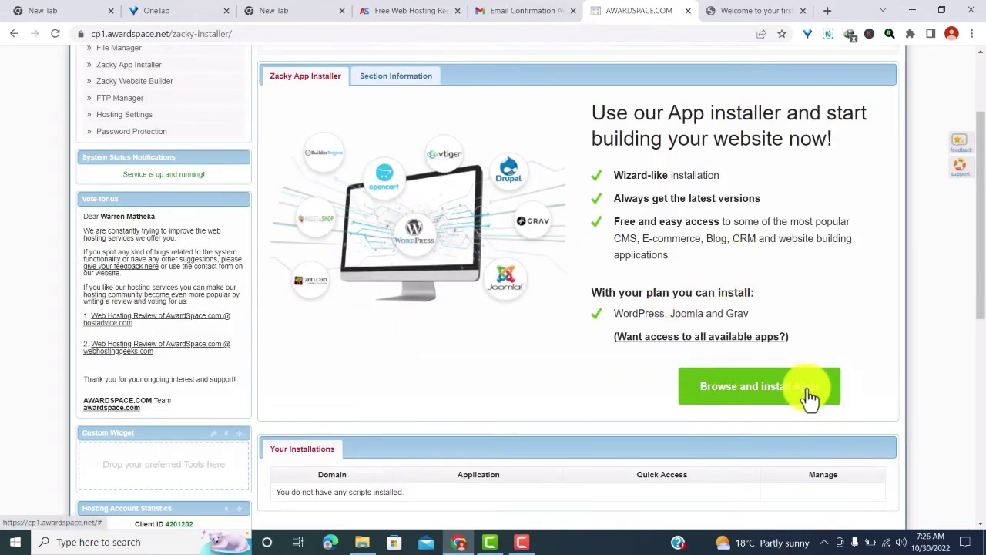
left_click(724, 399)
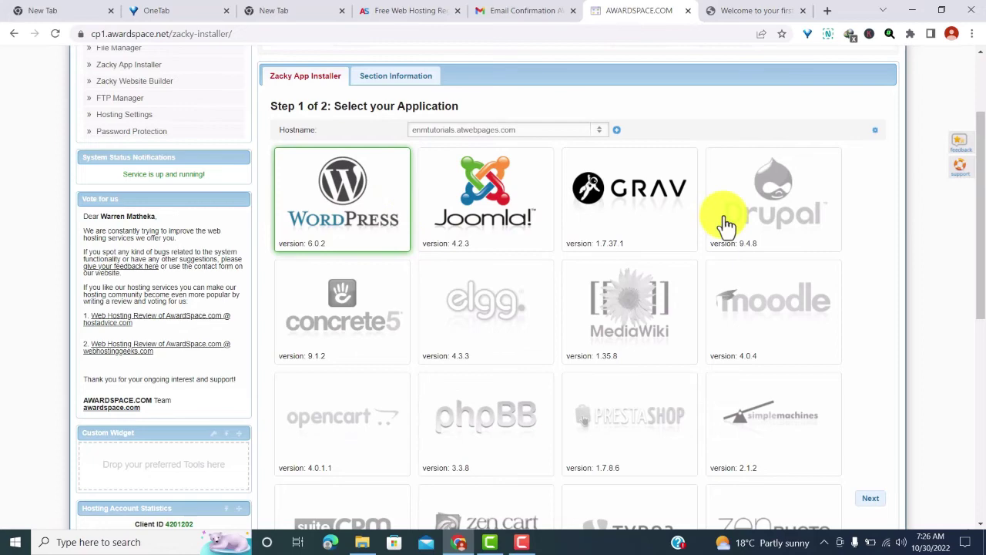
- Choose WordPress 6.0.2 and proceed to the WordPress setup step
scroll(724, 222, "down", 1)
scroll(518, 256, "down", 2)
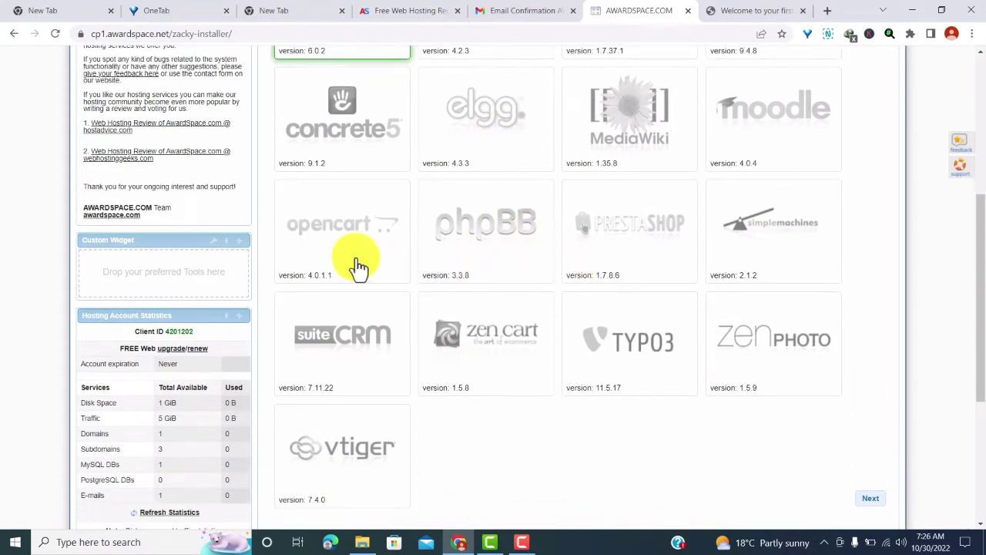
scroll(412, 264, "down", 1)
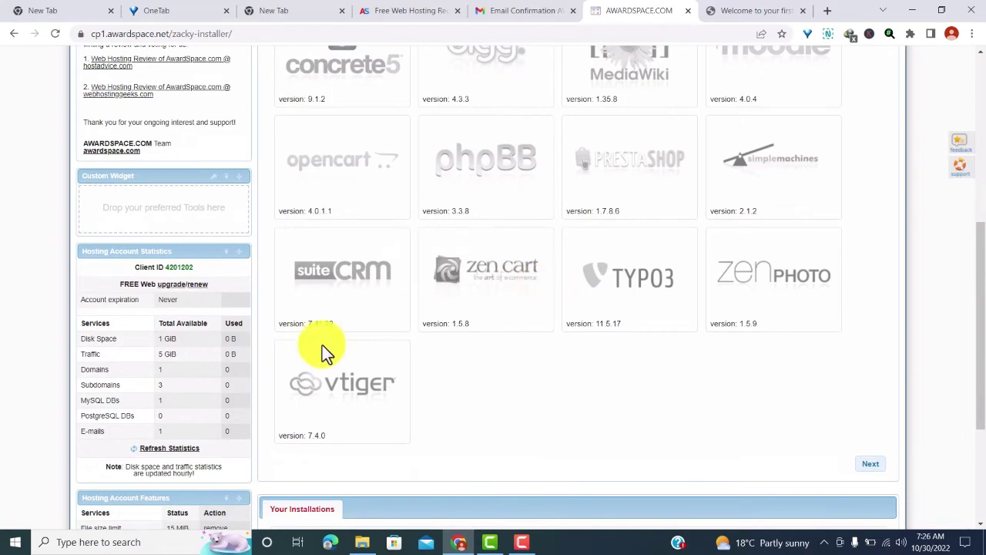
scroll(470, 283, "down", 3)
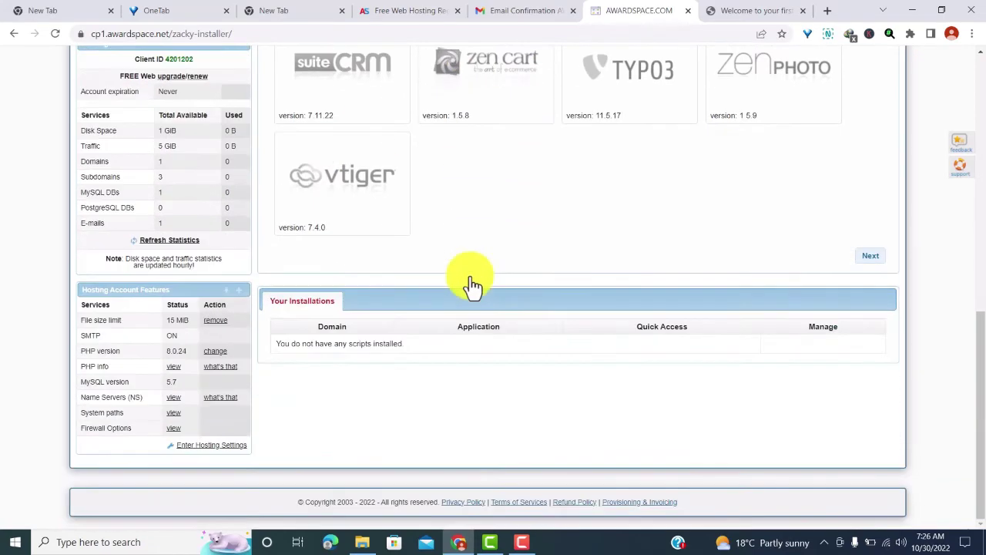
scroll(472, 285, "up", 9)
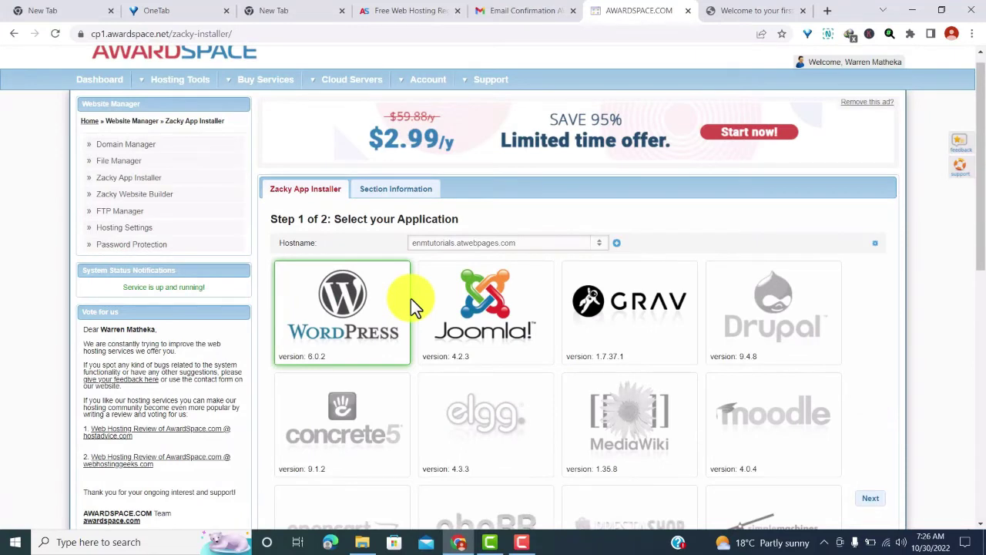
left_click(365, 313)
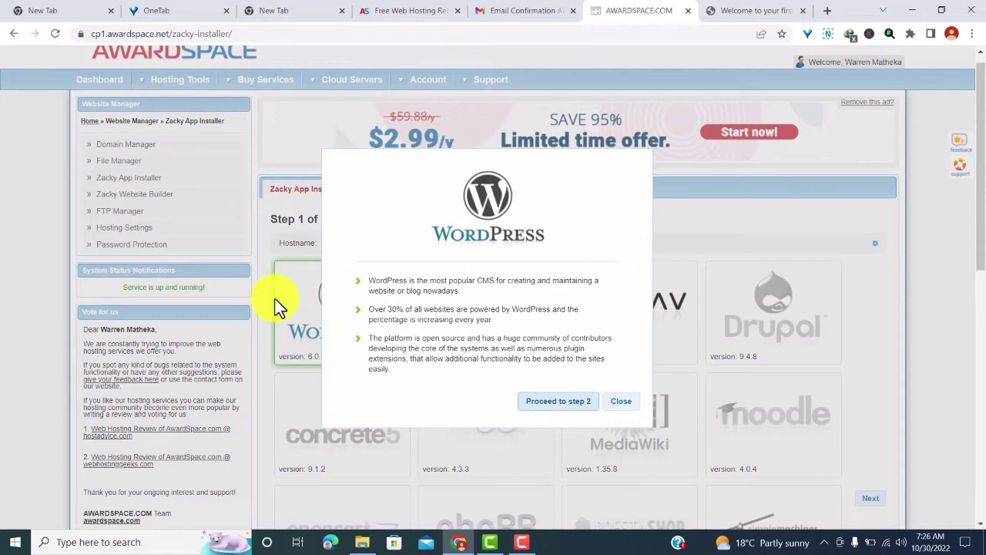
left_click(552, 402)
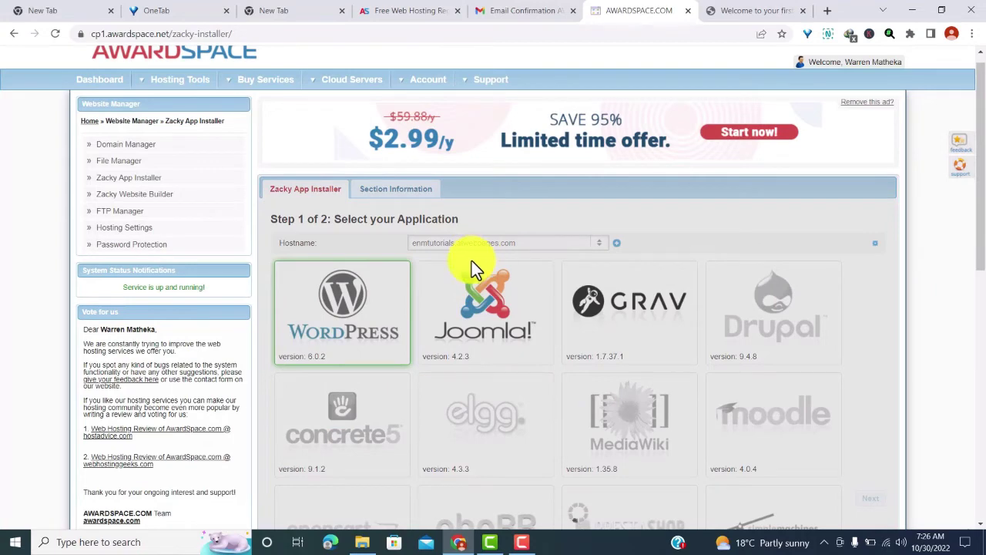
- Enter the site title and admin credentials, attempt the install, then return to fix the rejected title
scroll(491, 260, "up", 1)
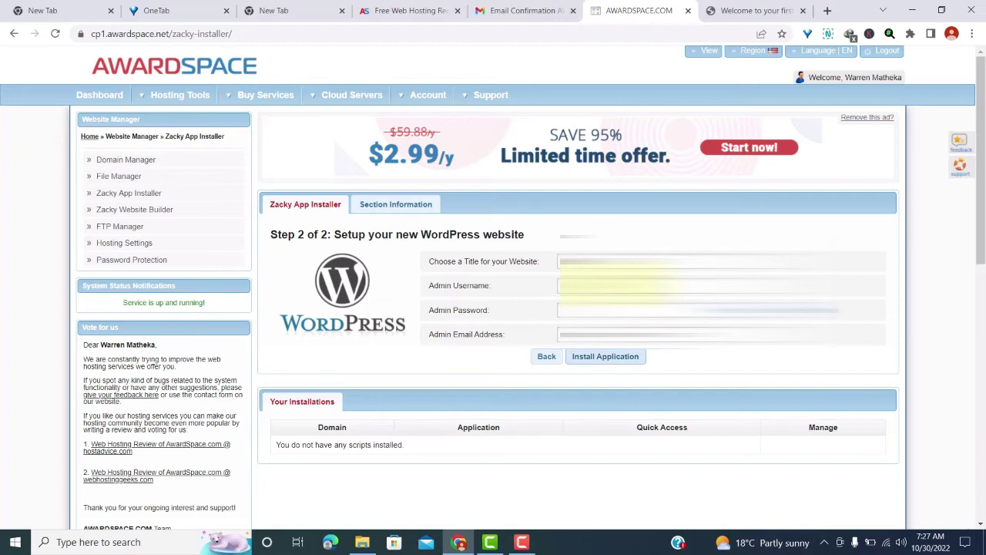
left_click(616, 309)
left_click(587, 359)
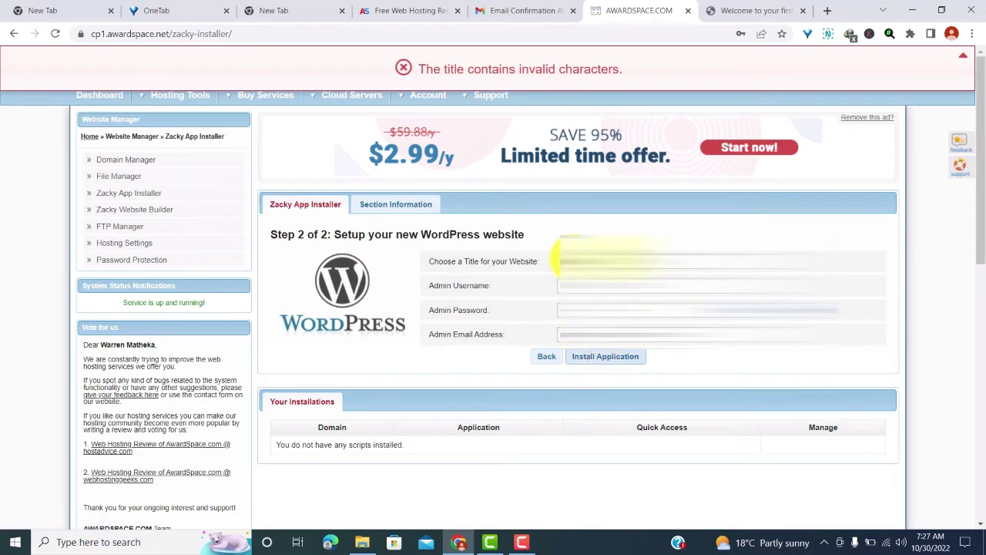
left_click(556, 262)
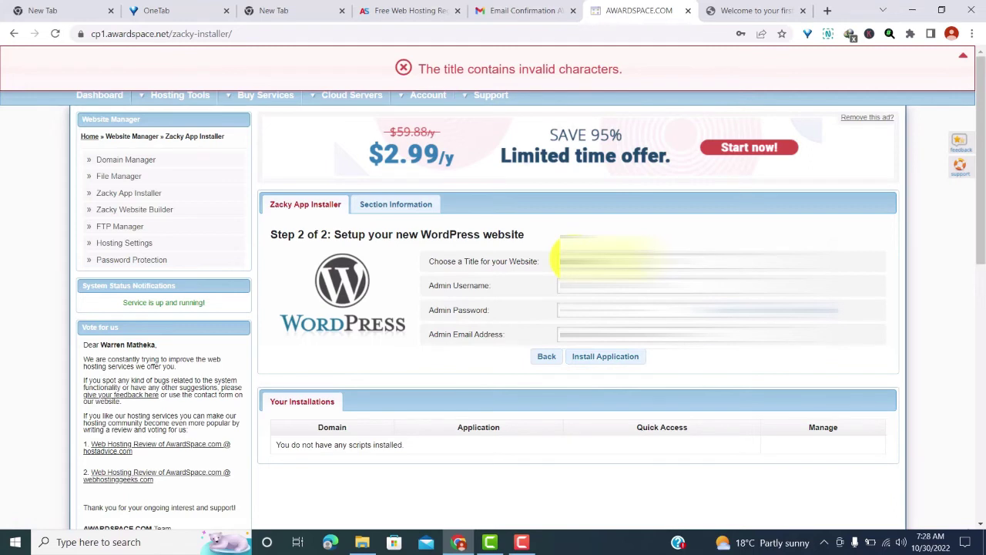
- Retry the WordPress 6.0.2 installation on enmtutorials.atwebpages.com and wait for the success message
left_click(604, 358)
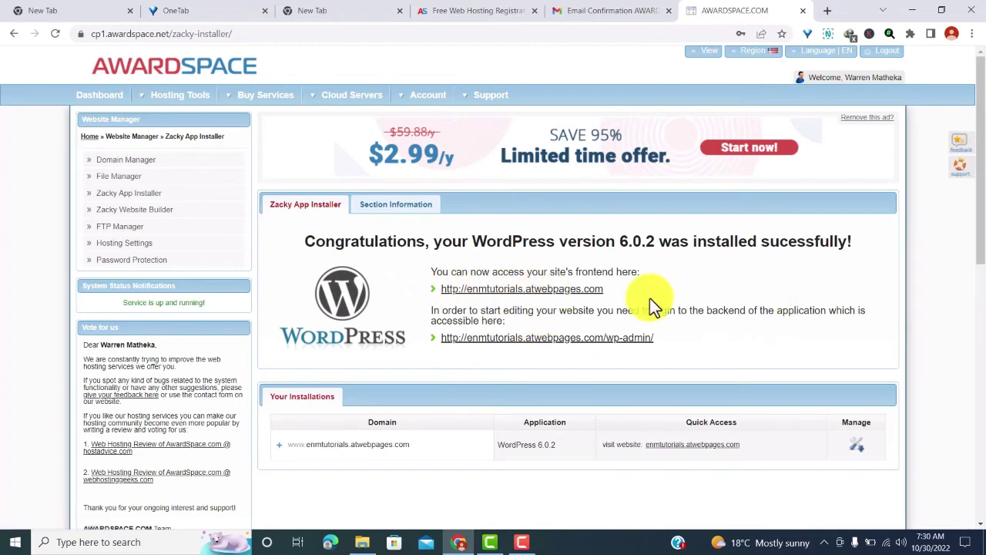
- Open enmtutorials.atwebpages.com from its frontend link and scroll through the Hello world! homepage
right_click(494, 287)
key("Escape")
left_click(518, 293)
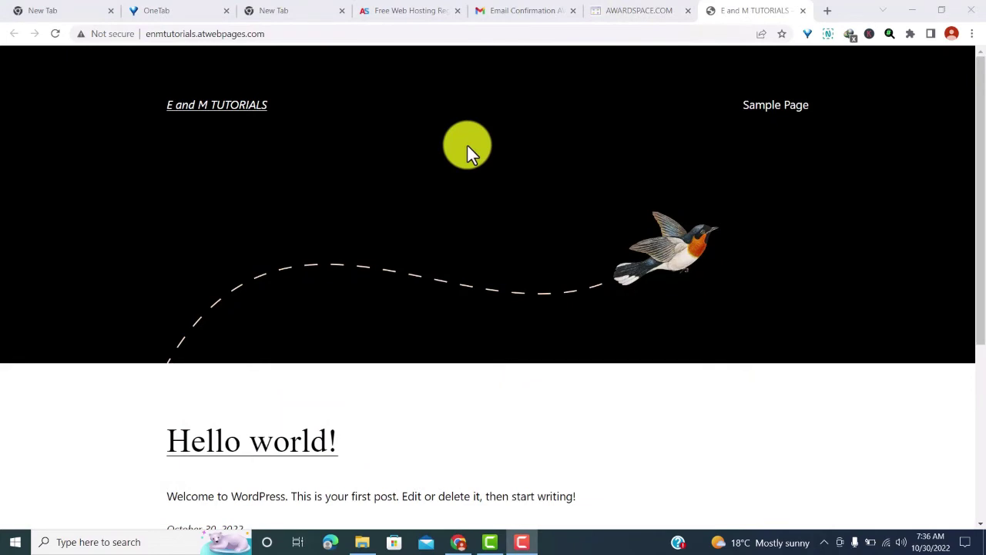
scroll(531, 166, "down", 4)
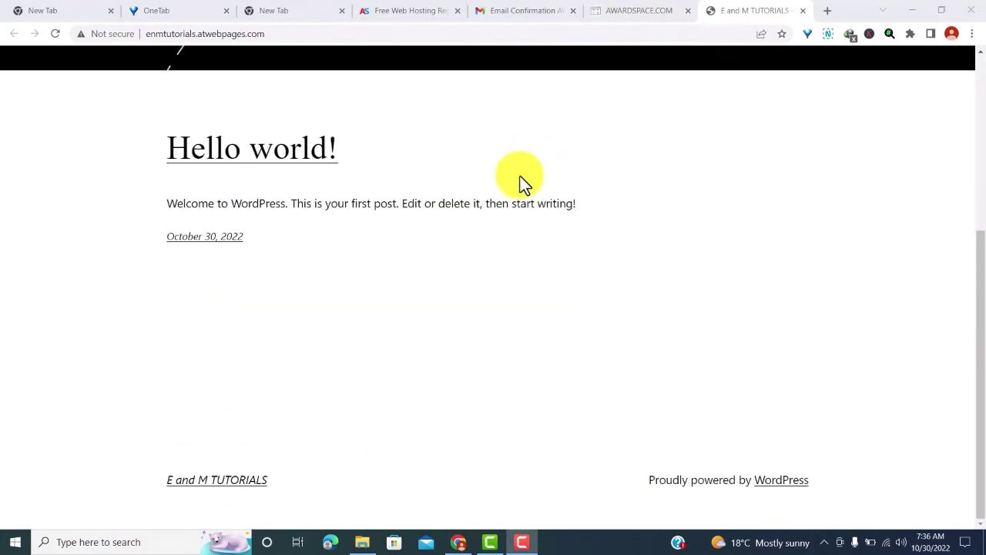
scroll(462, 188, "up", 4)
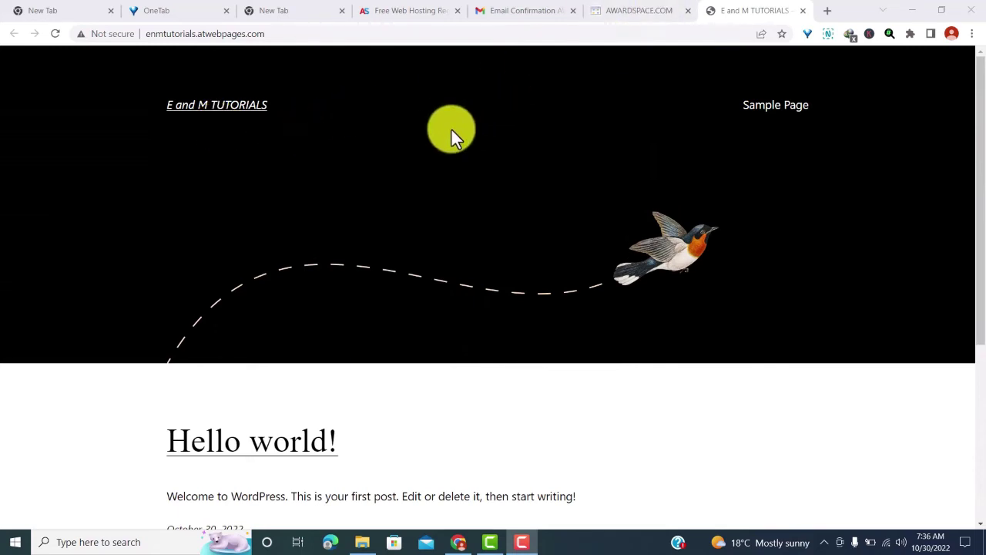
left_click(272, 36)
- Go to the site's /wp-admin login page and fill in the saved admin username
left_click(277, 34)
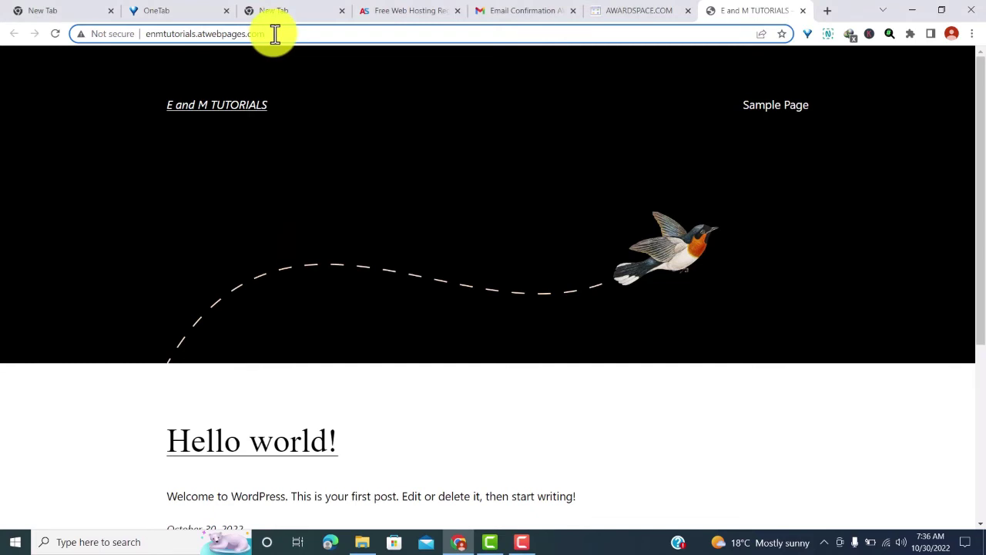
type("/")
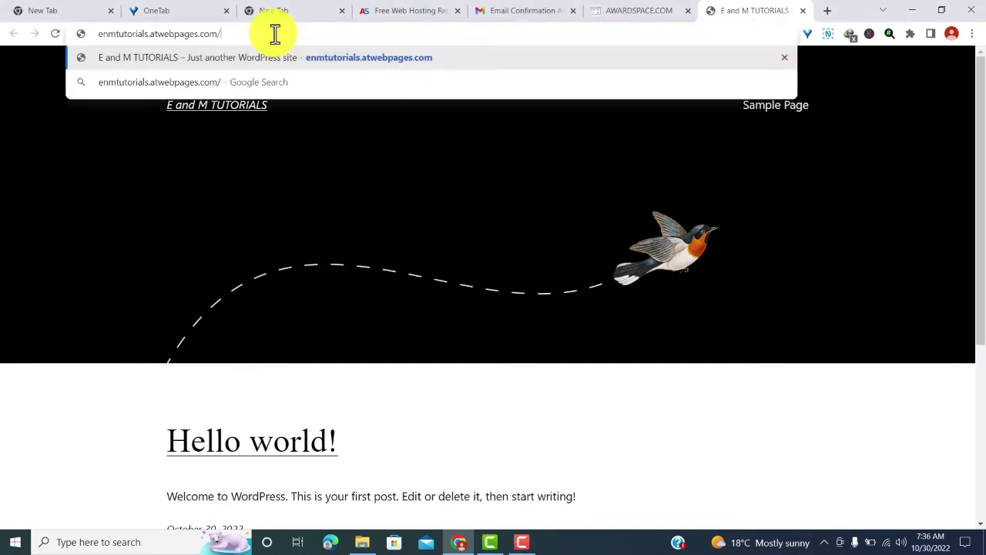
type("wp-admin")
key("Return")
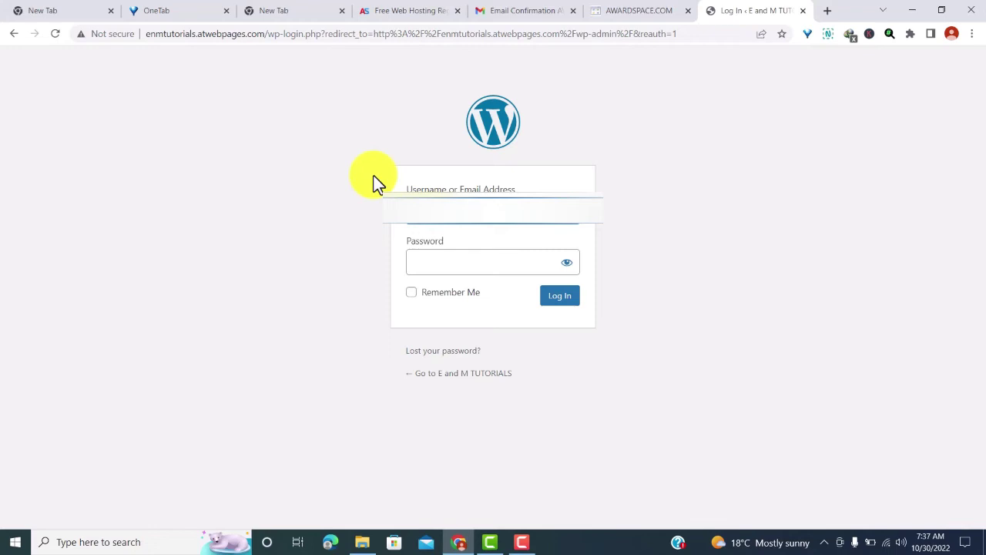
left_click(437, 208)
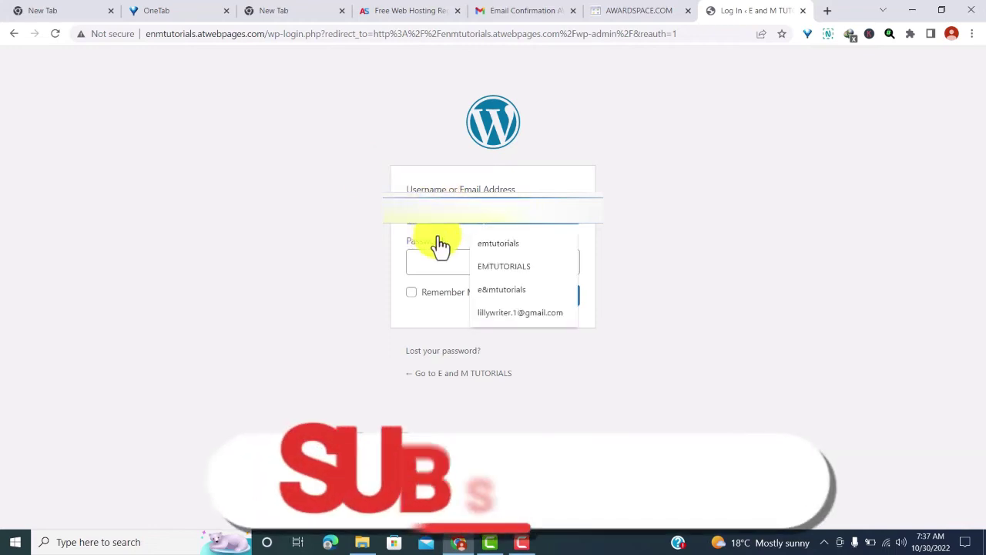
left_click(419, 221)
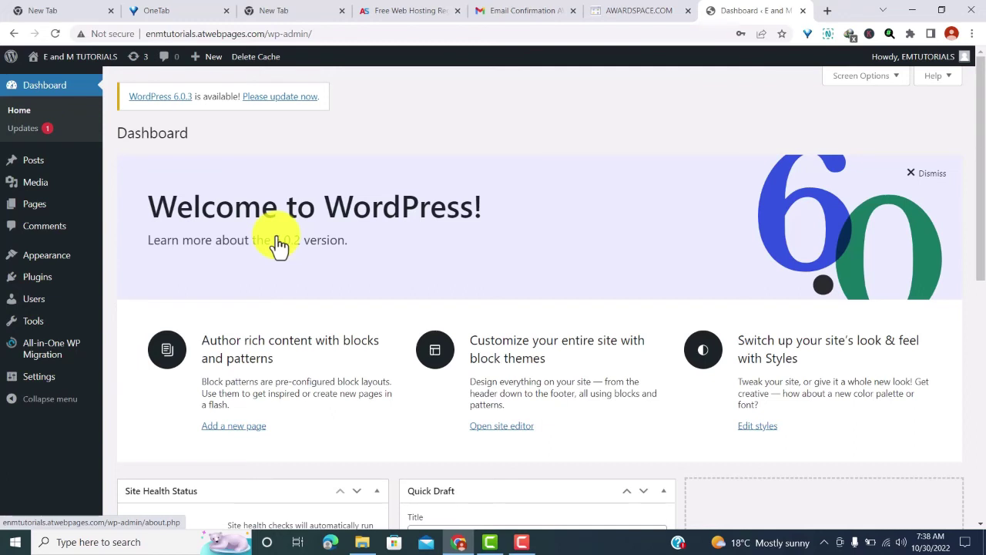
- Open Appearance > Themes and look over the installed themes
mouse_move(49, 266)
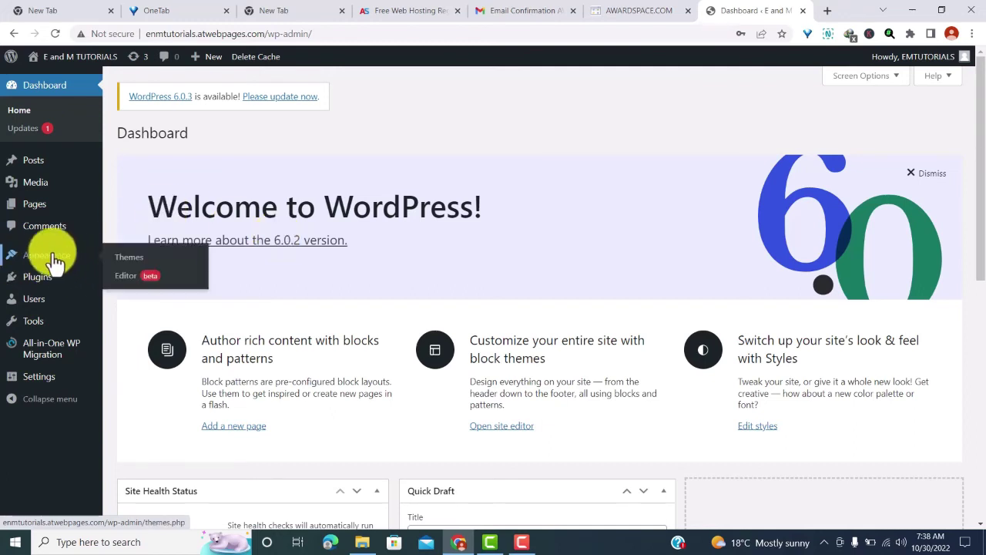
left_click(128, 258)
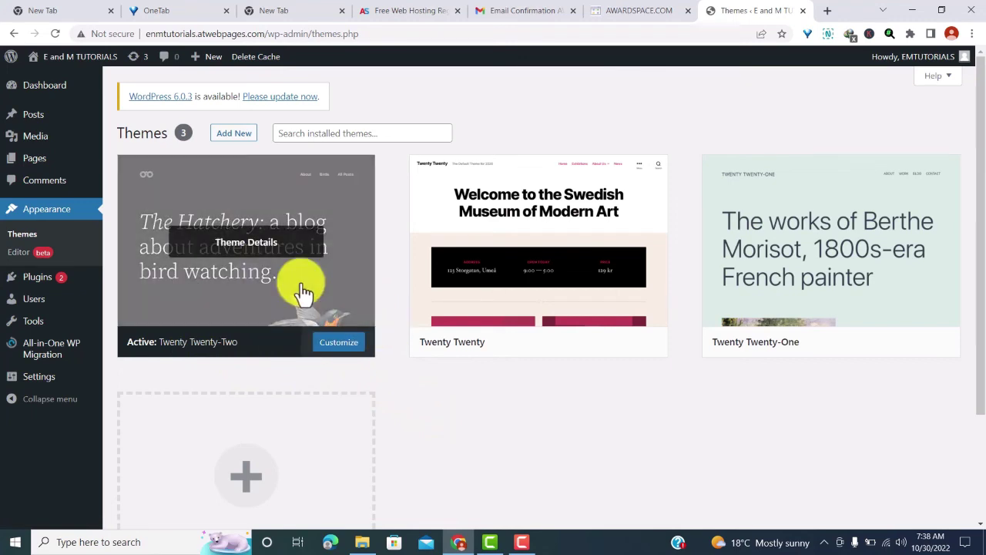
scroll(416, 289, "down", 1)
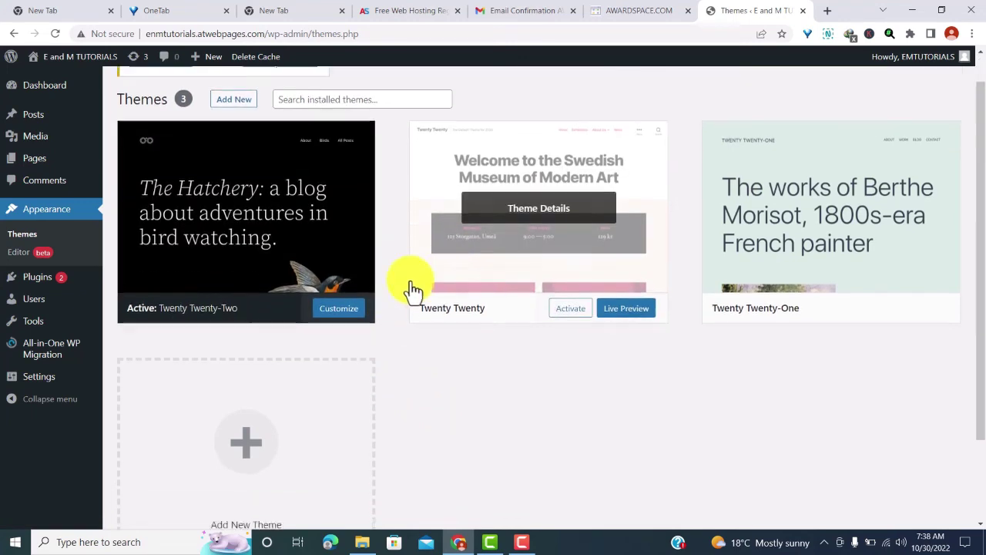
scroll(411, 285, "down", 2)
scroll(308, 216, "up", 4)
- Browse the Add New theme catalogue's Latest, Favorites and Popular listings
left_click(243, 137)
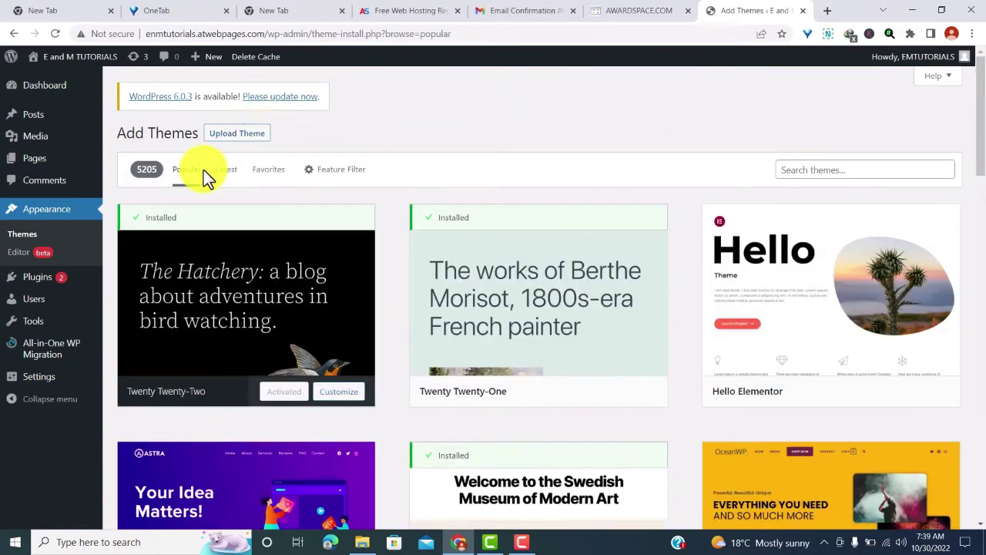
scroll(425, 193, "down", 4)
scroll(308, 169, "up", 4)
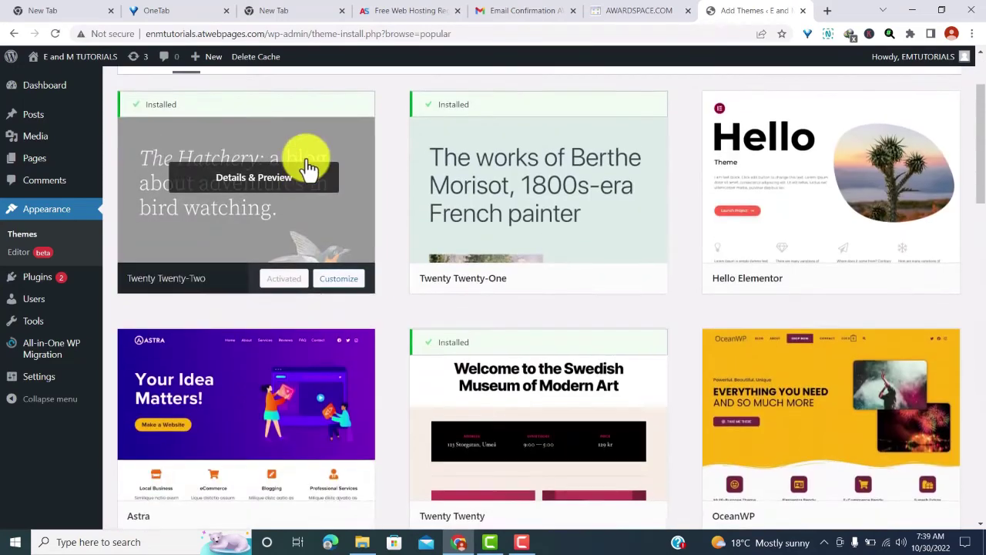
left_click(228, 172)
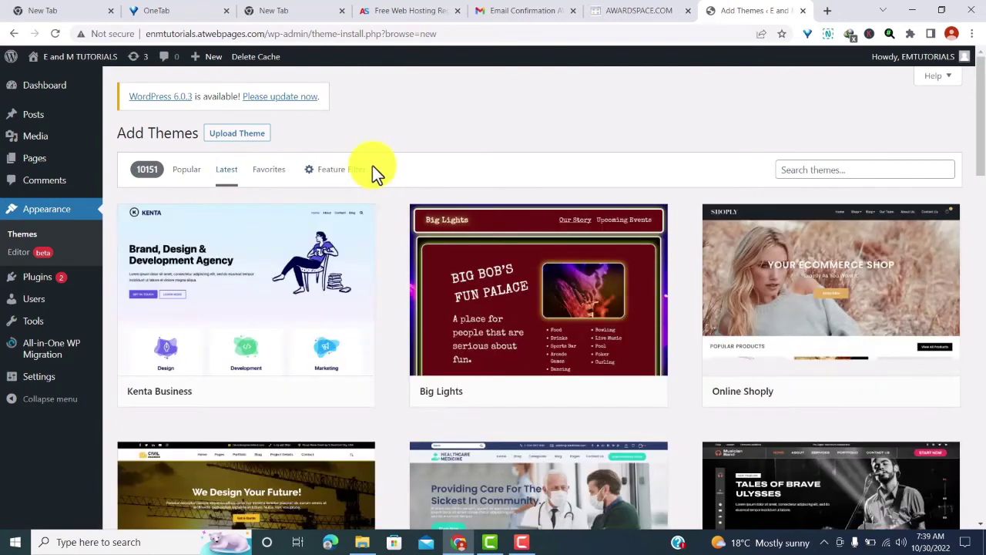
left_click(269, 176)
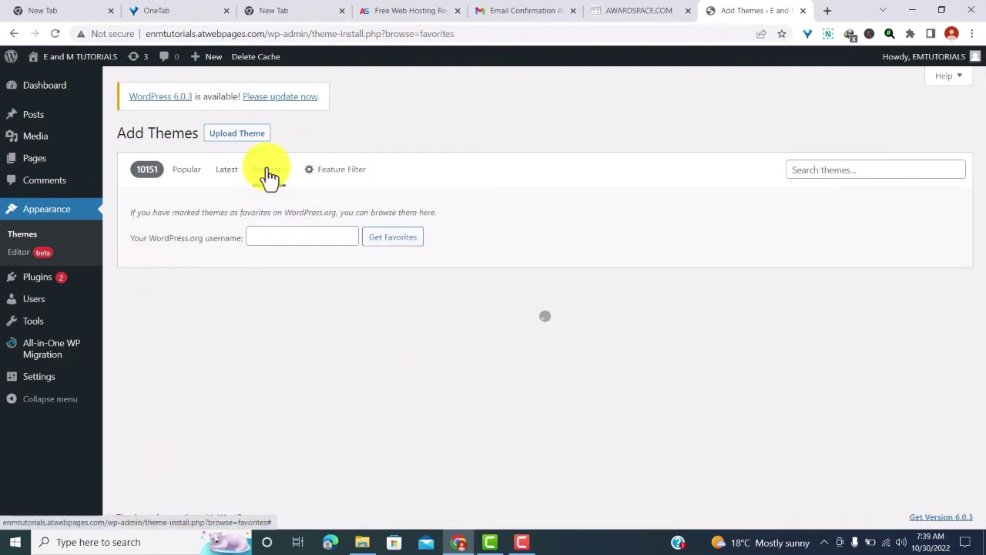
left_click(194, 176)
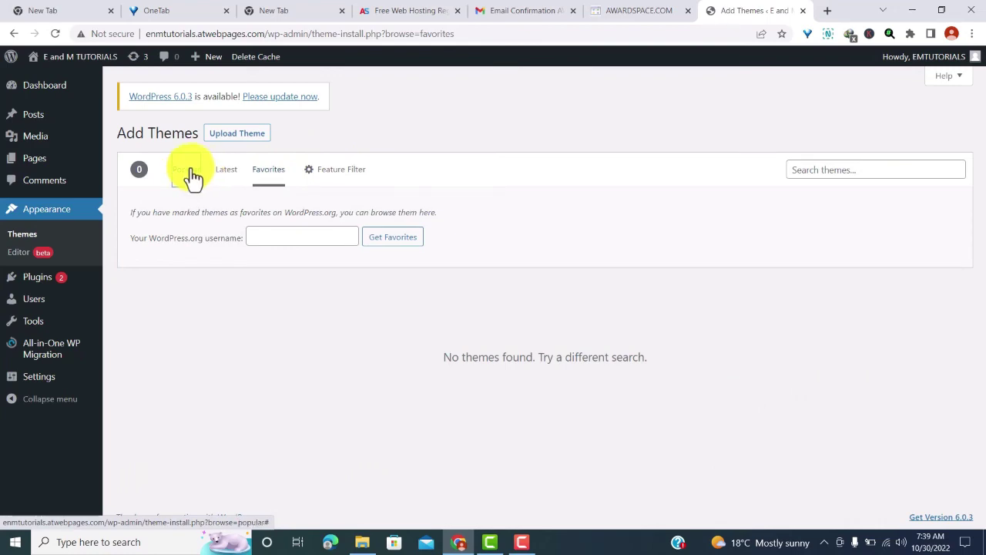
scroll(352, 229, "down", 5)
scroll(350, 225, "down", 4)
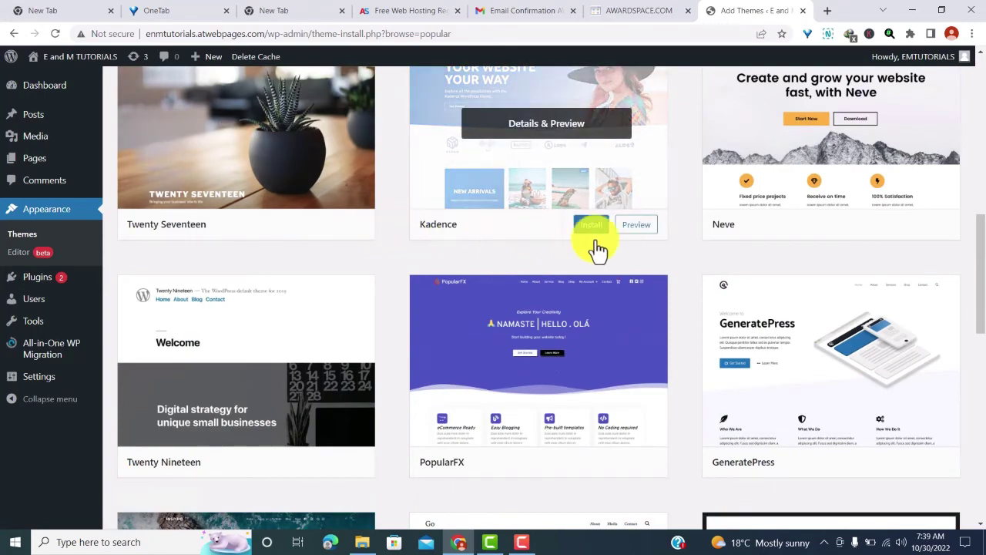
scroll(531, 254, "up", 10)
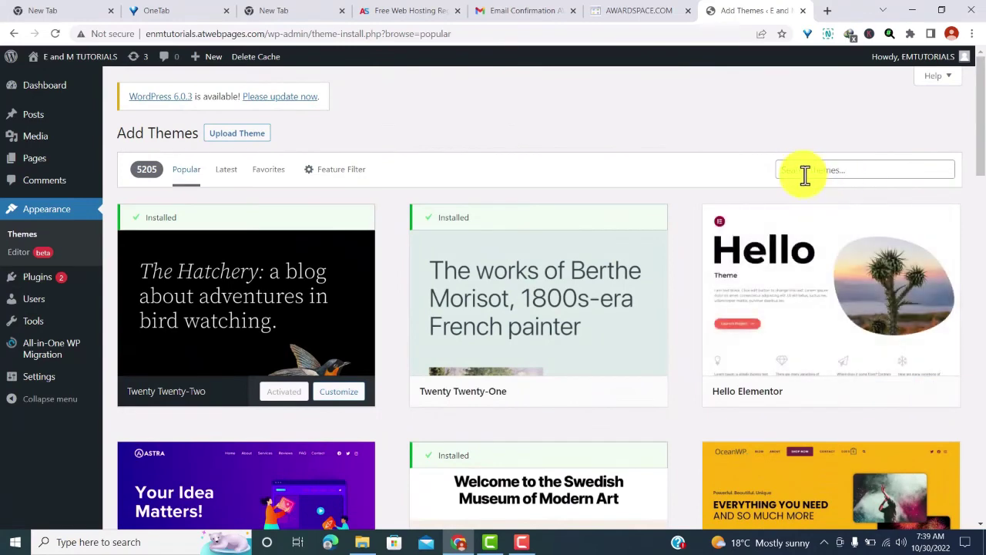
- Install the Kadence theme from the catalogue and activate it
left_click(804, 171)
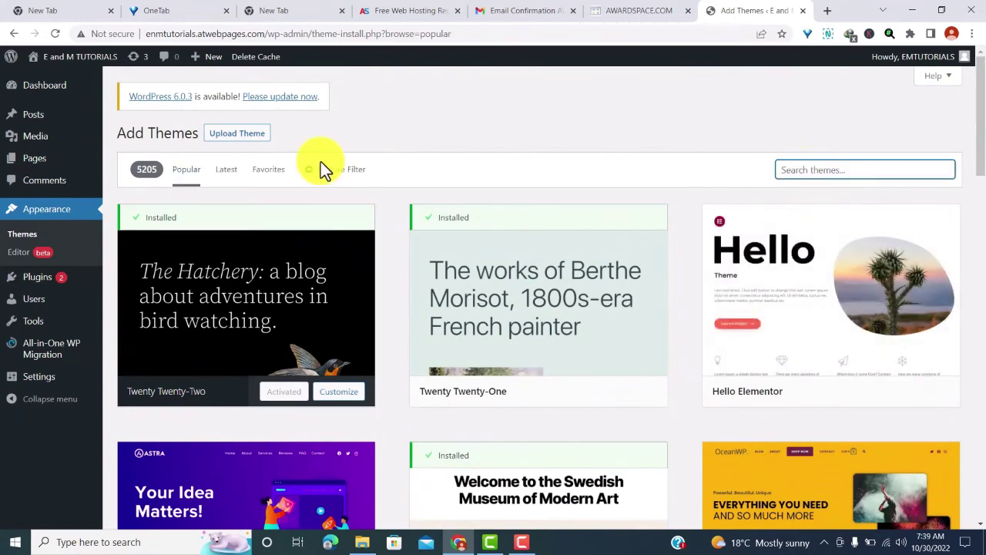
scroll(300, 169, "down", 5)
scroll(534, 270, "down", 1)
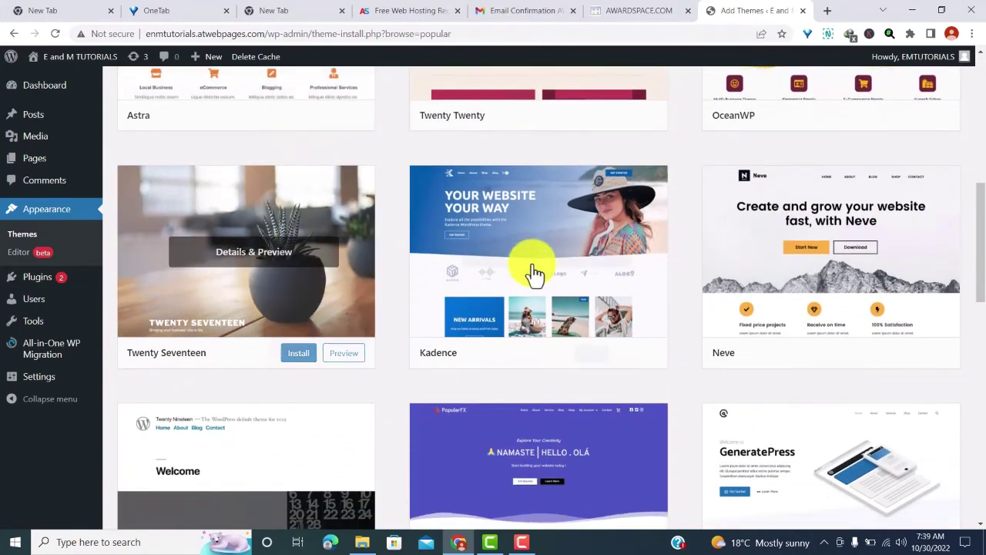
left_click(585, 352)
scroll(586, 359, "up", 1)
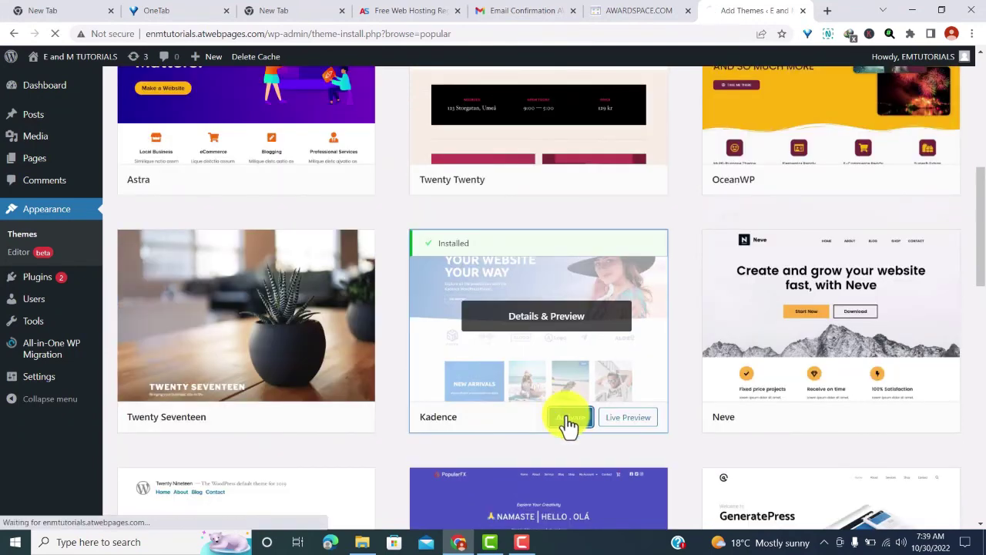
left_click(568, 420)
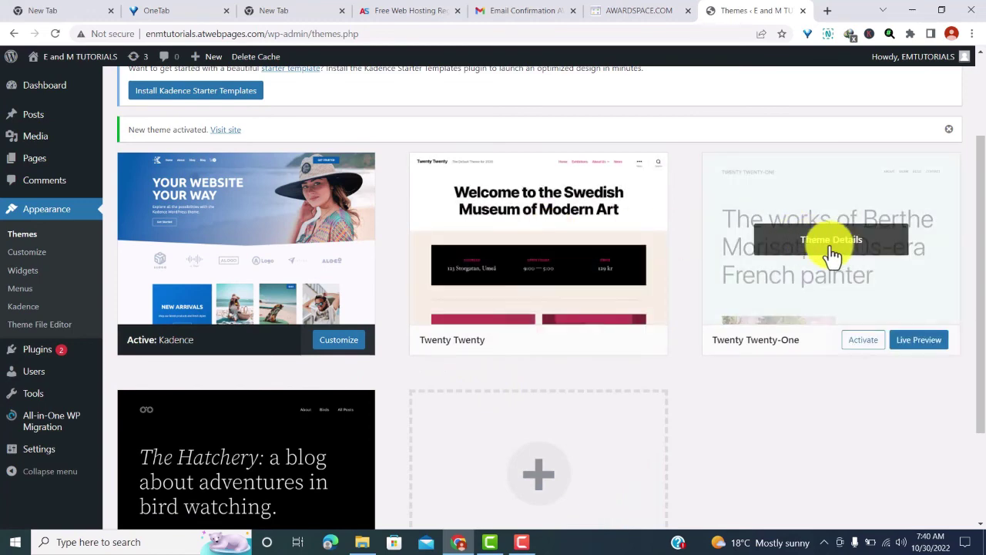
- Delete the Twenty Twenty-One and Twenty Twenty themes from their Theme Details, confirming each
left_click(832, 254)
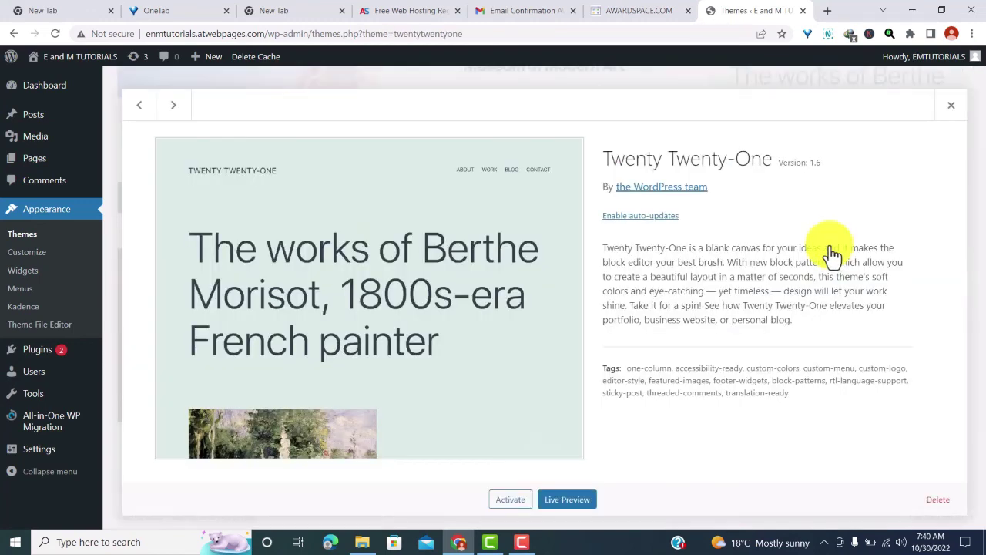
left_click(931, 501)
left_click(555, 132)
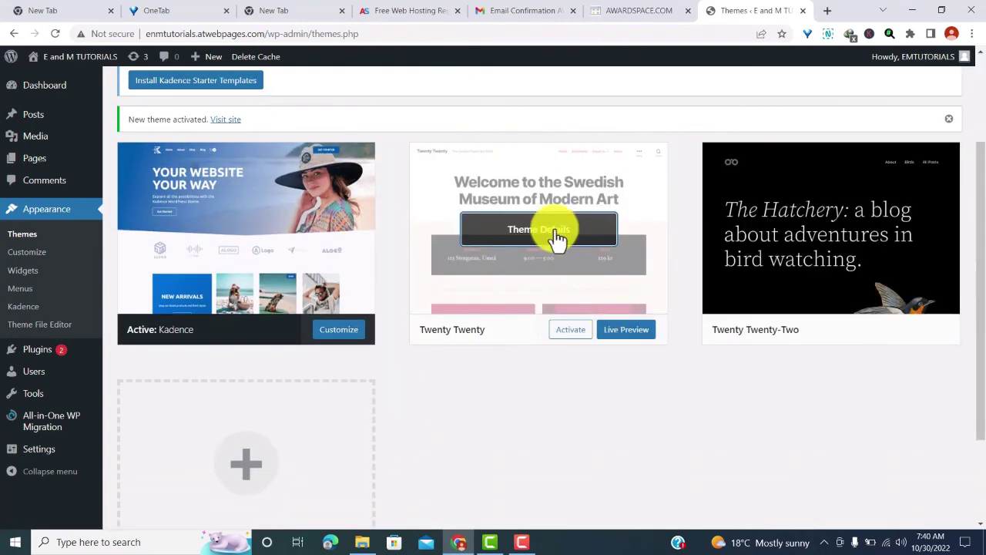
left_click(553, 232)
scroll(680, 222, "down", 1)
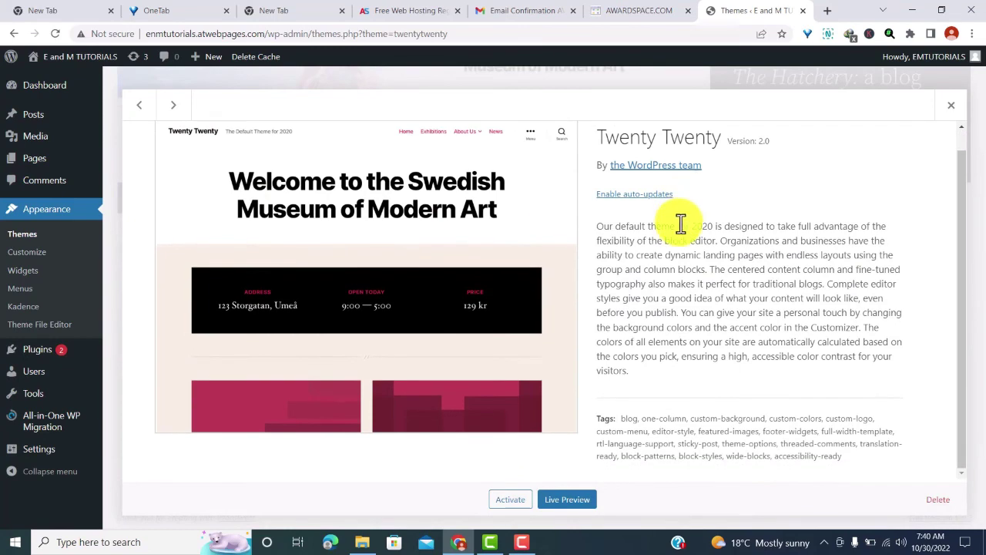
left_click(935, 503)
key("Return")
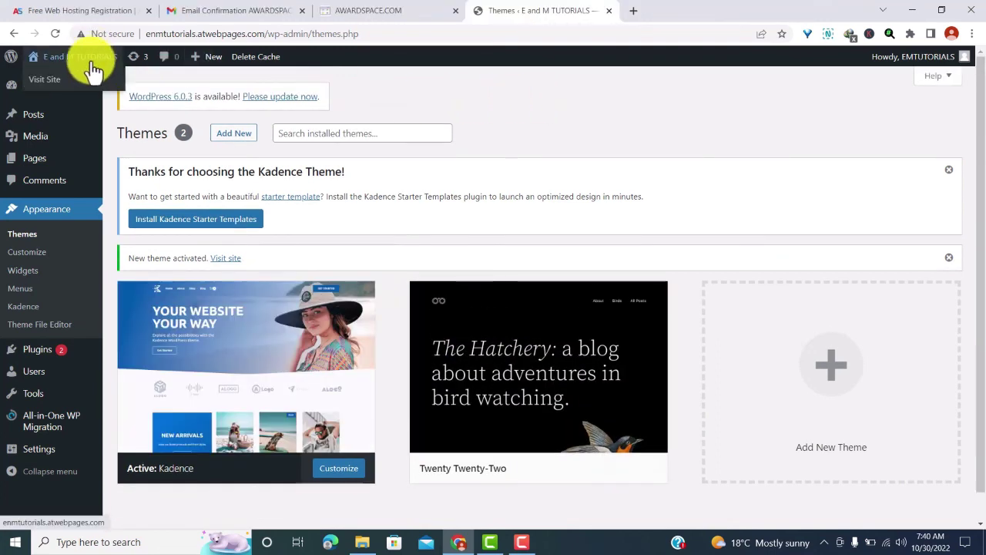
- Open the live site from Visit Site in a new tab and switch to it
right_click(73, 78)
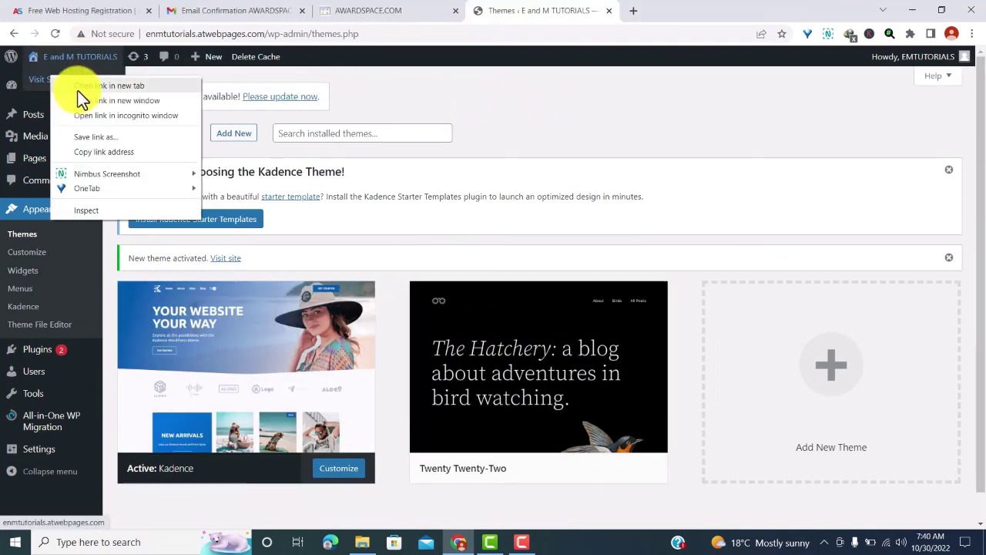
left_click(80, 88)
left_click(662, 14)
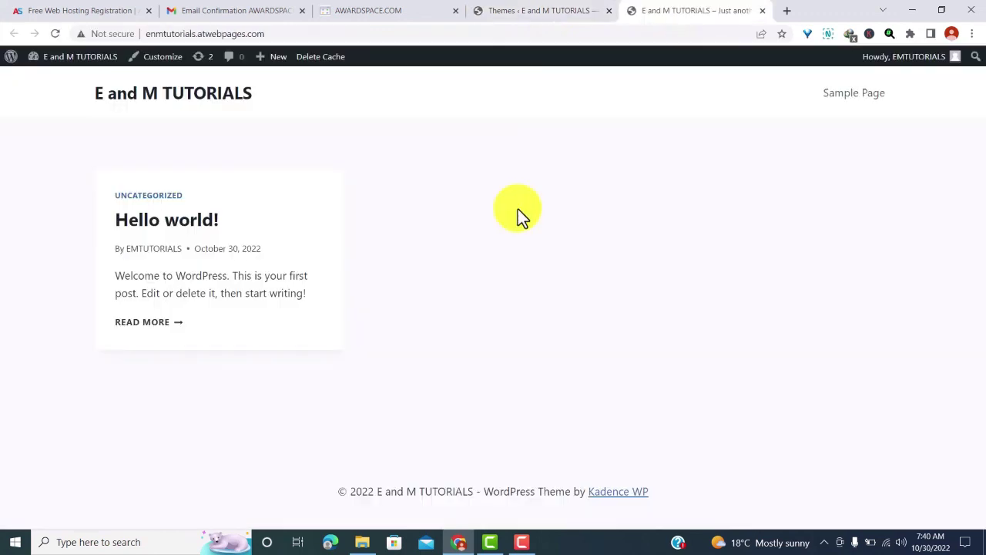